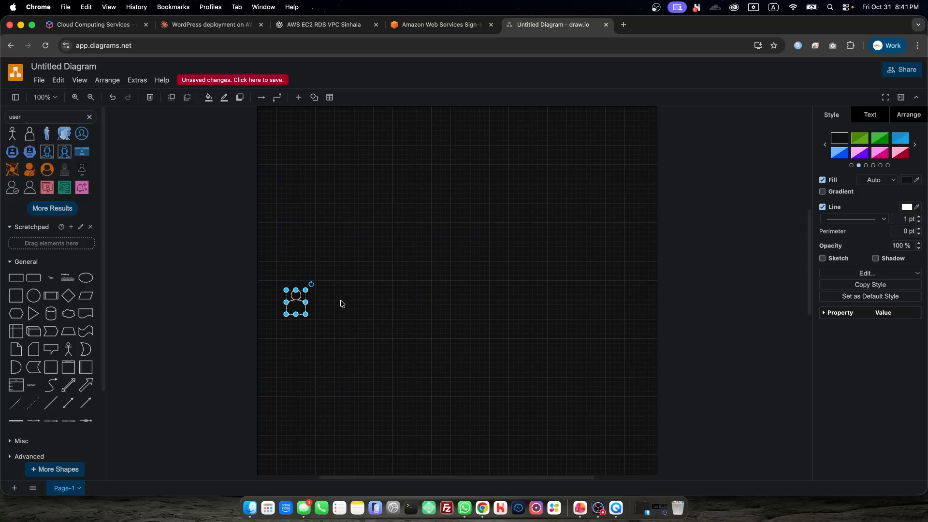
Step: Add the text "Architecture Diagram" as a title near the upper edge of the page
click(51, 278)
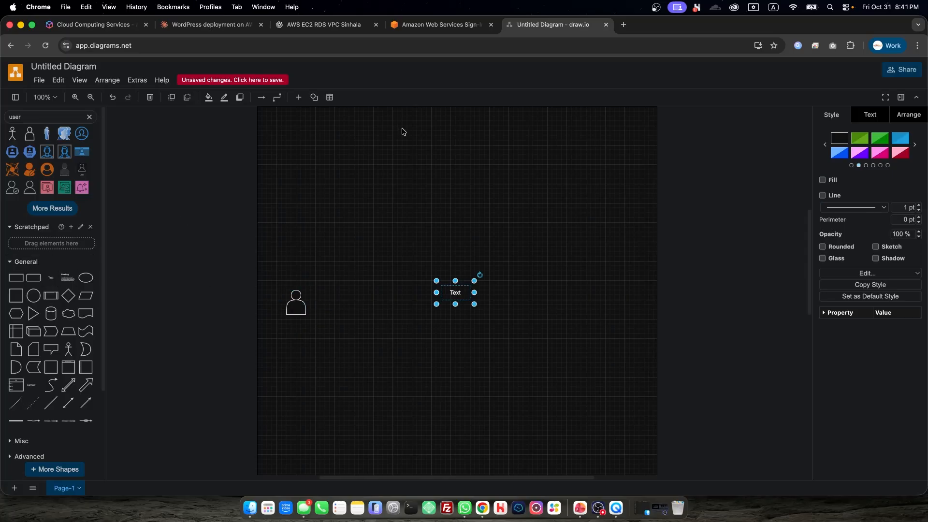
double_click(452, 292)
text(Architecture)
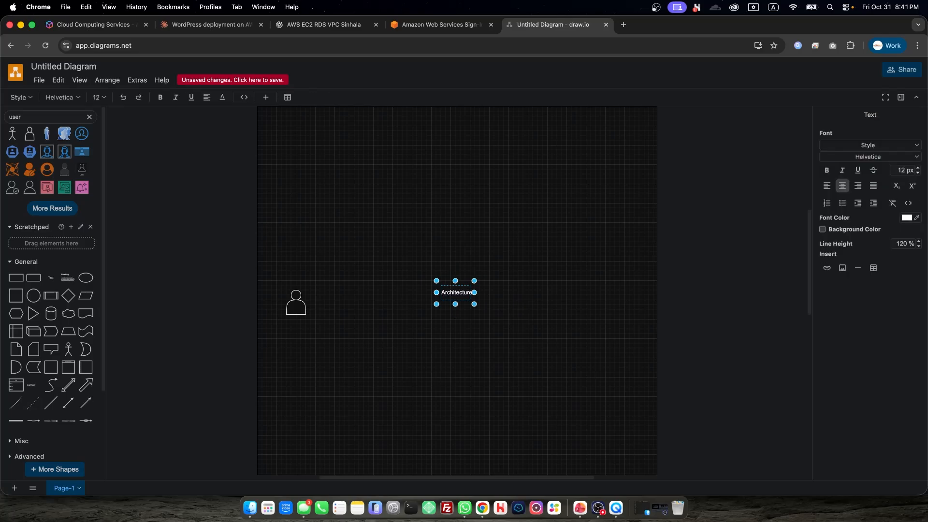
text( Diagram)
drag(466, 293, 458, 123)
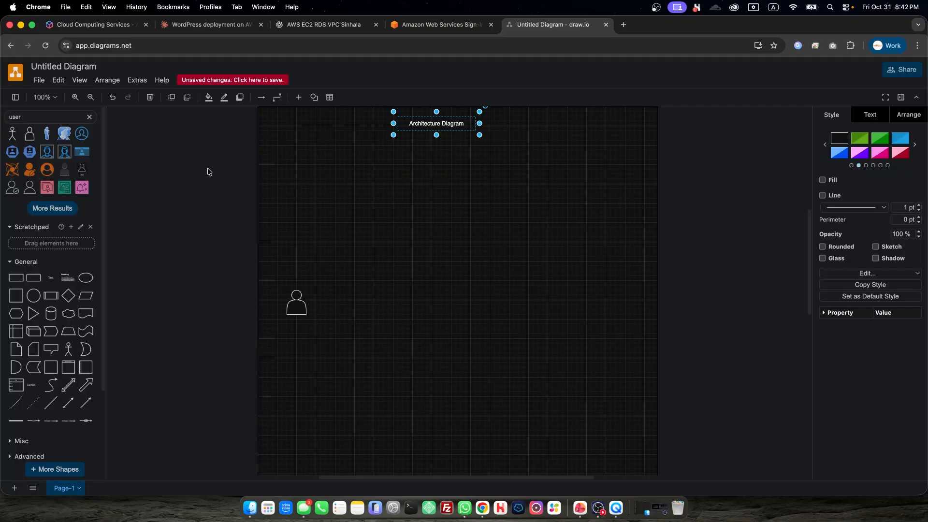
Step: Set the title's font size to 20 px and widen its text box so the title fits on one line
double_click(425, 123)
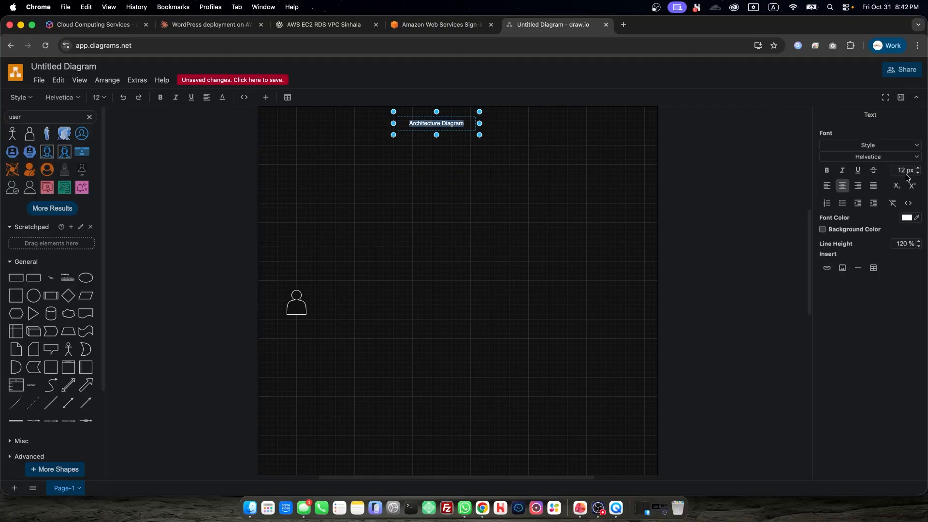
click(918, 168)
click(919, 168)
click(919, 168)
click(919, 168)
click(919, 168)
click(918, 167)
click(918, 168)
click(919, 168)
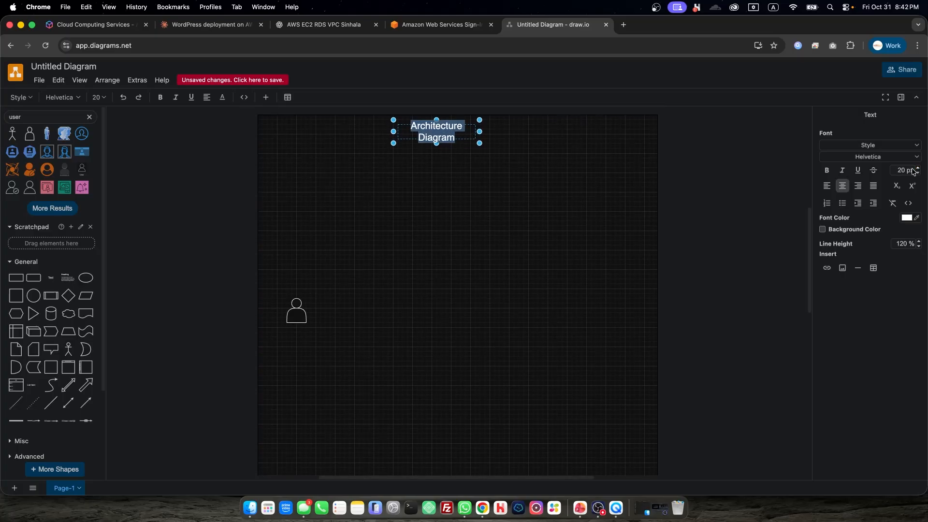
drag(480, 133, 527, 148)
click(493, 191)
Step: Delete the "Architecture Diagram" title from the page
click(296, 311)
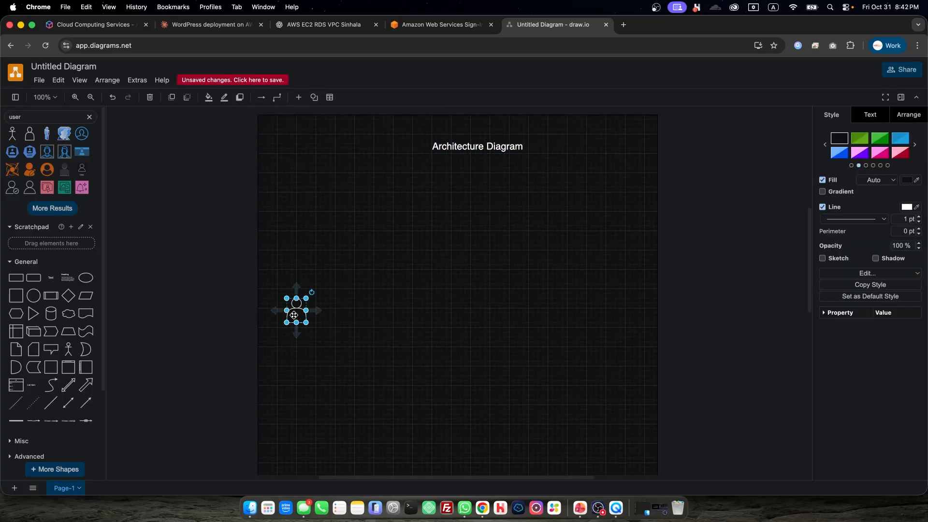
click(470, 152)
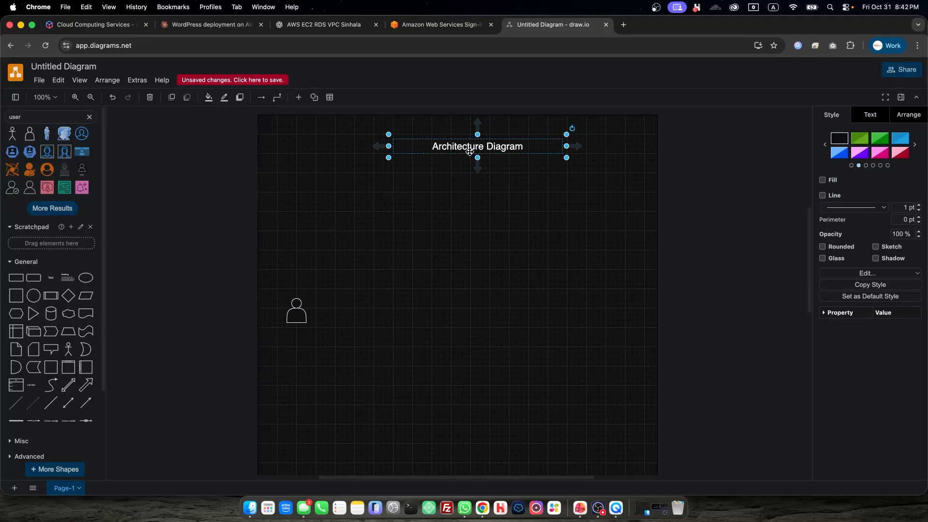
key(Delete)
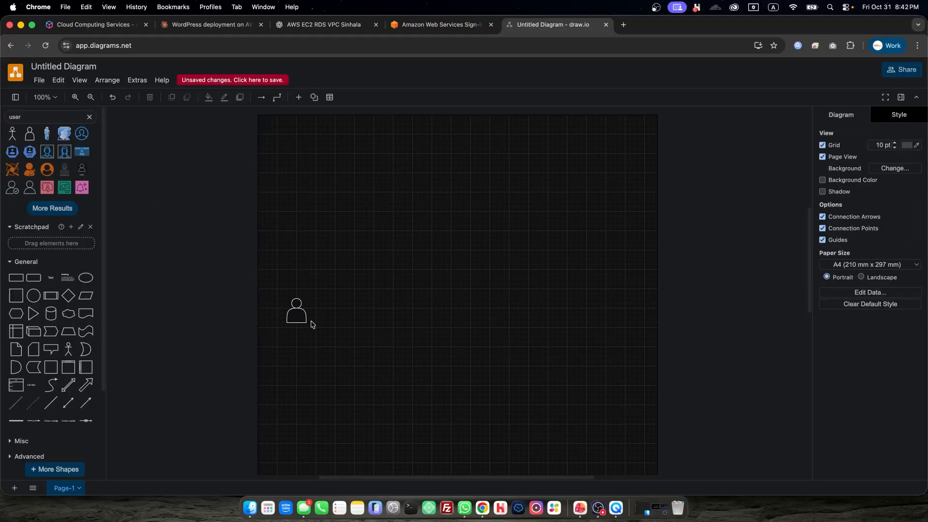
Step: Search the shapes for "computer", place a blue monitor beside the user figure, and draw an arrow from the user to it
click(295, 316)
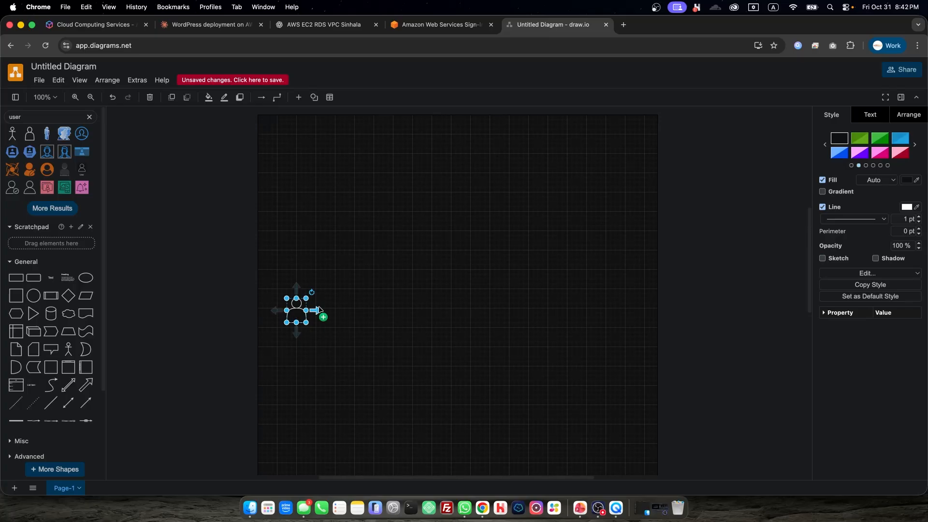
click(63, 121)
key(super+a)
text(computer)
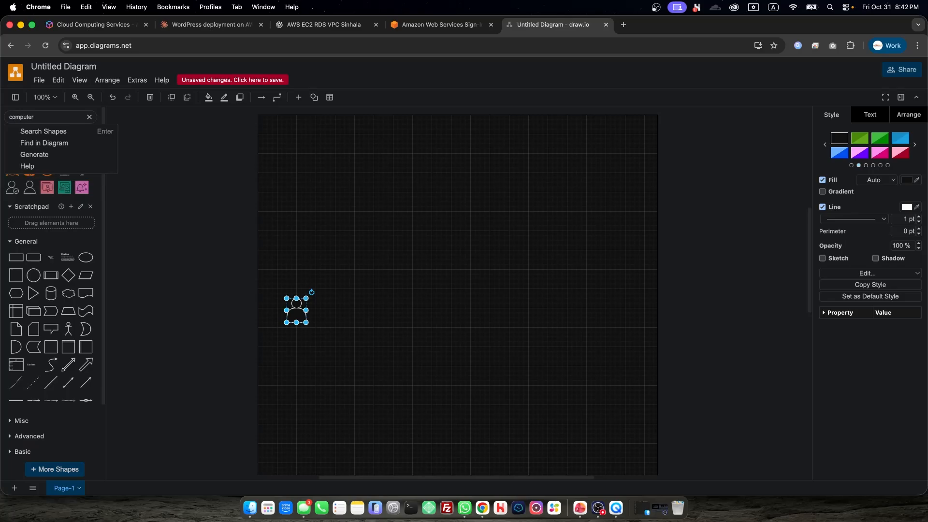
click(58, 131)
click(12, 151)
drag(456, 290, 358, 312)
click(297, 311)
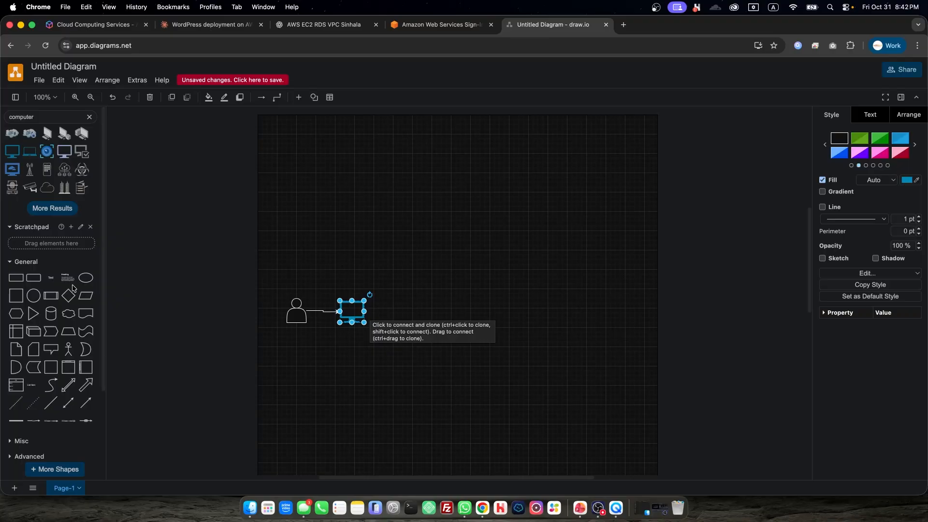
click(51, 278)
drag(450, 296, 329, 342)
double_click(328, 341)
text(www.abc.o)
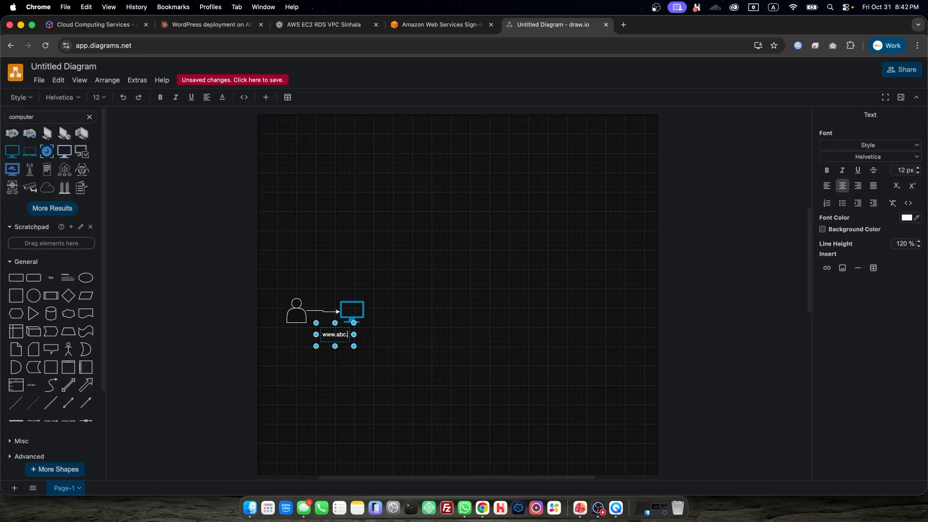
click(348, 375)
click(351, 339)
drag(357, 335, 365, 340)
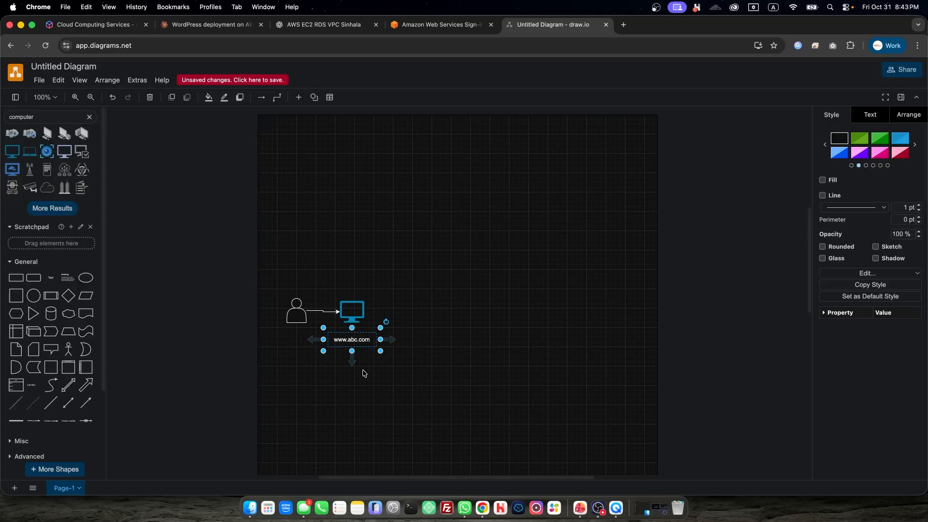
click(357, 314)
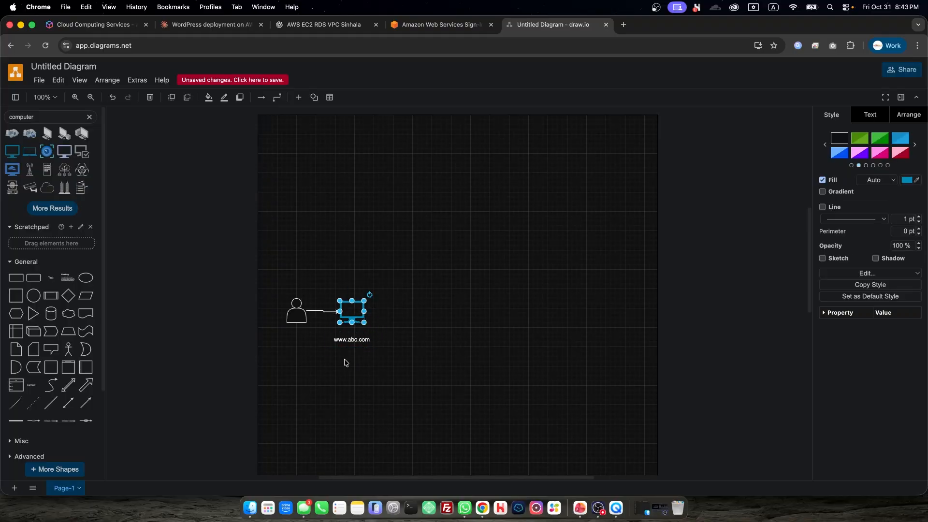
mouse_move(372, 316)
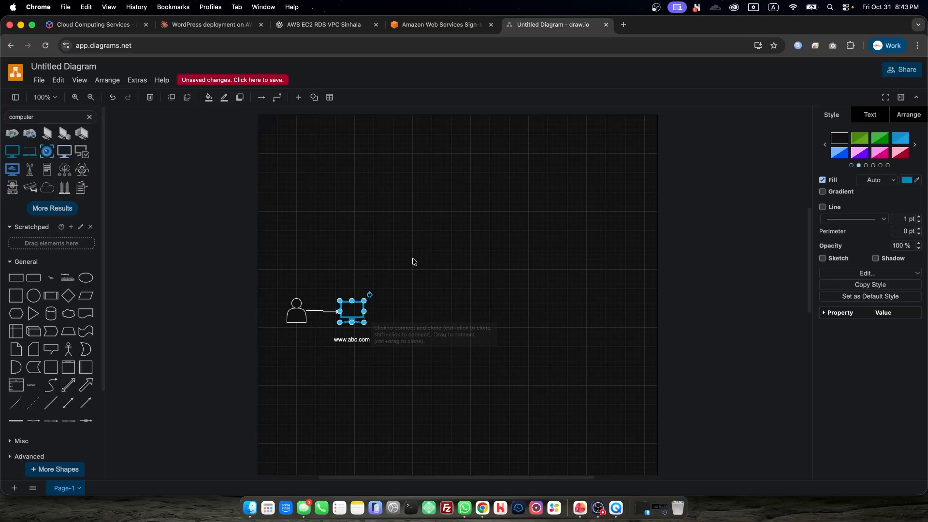
click(339, 225)
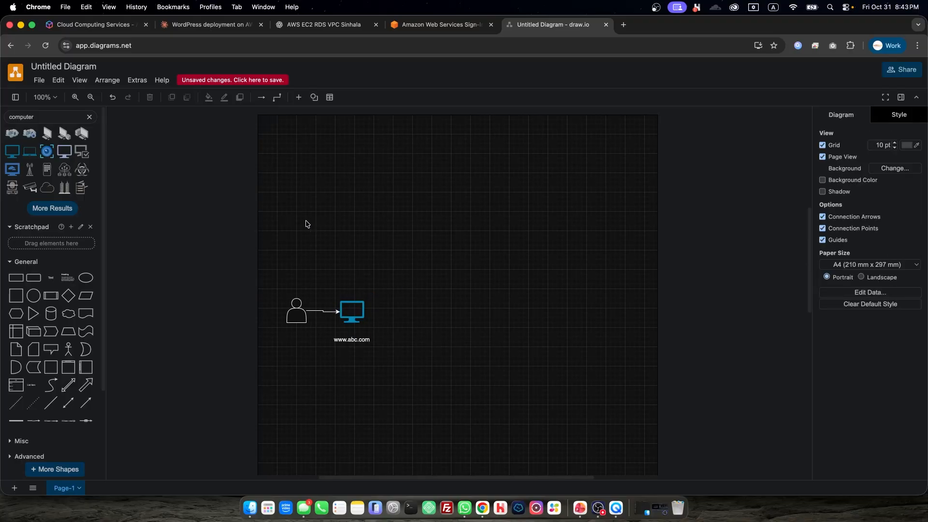
Step: Add a large square beyond the monitor, covering most of the page height, and remove its fill
click(16, 296)
drag(462, 308, 468, 445)
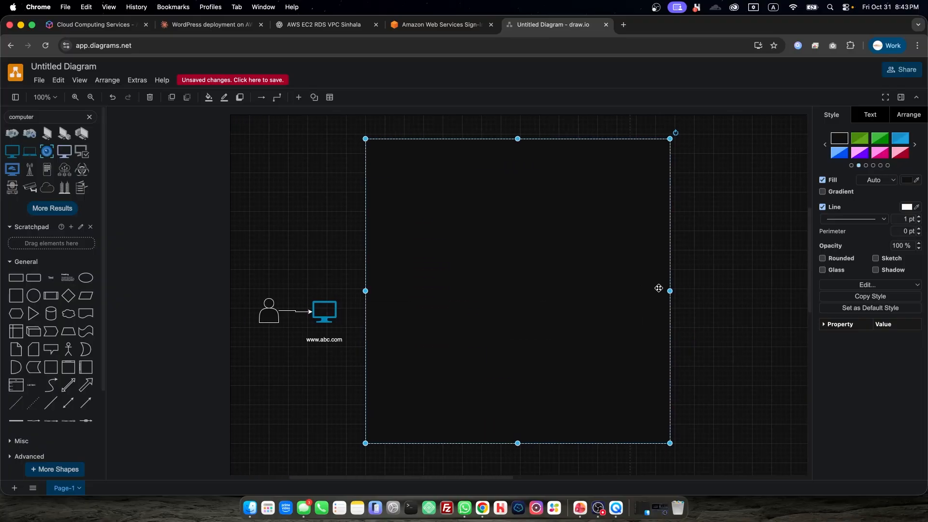
drag(648, 291, 686, 297)
drag(547, 263, 609, 252)
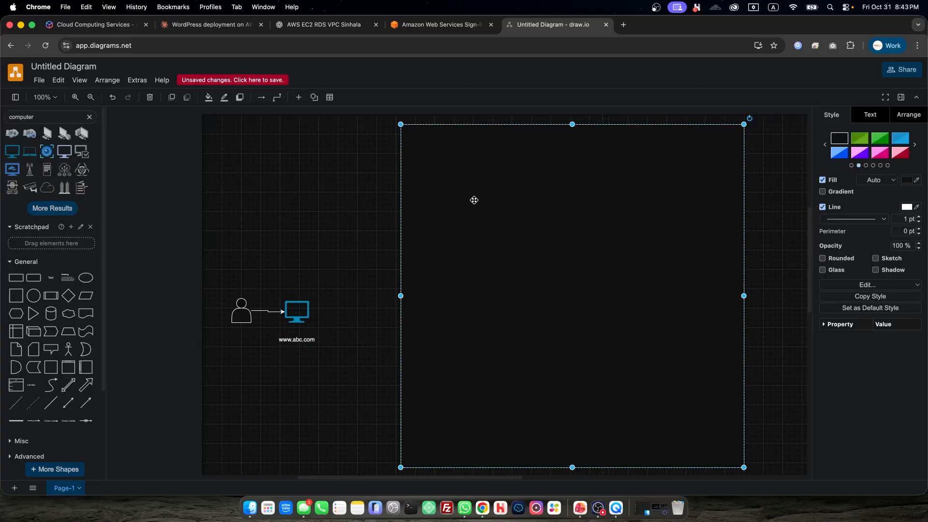
click(822, 179)
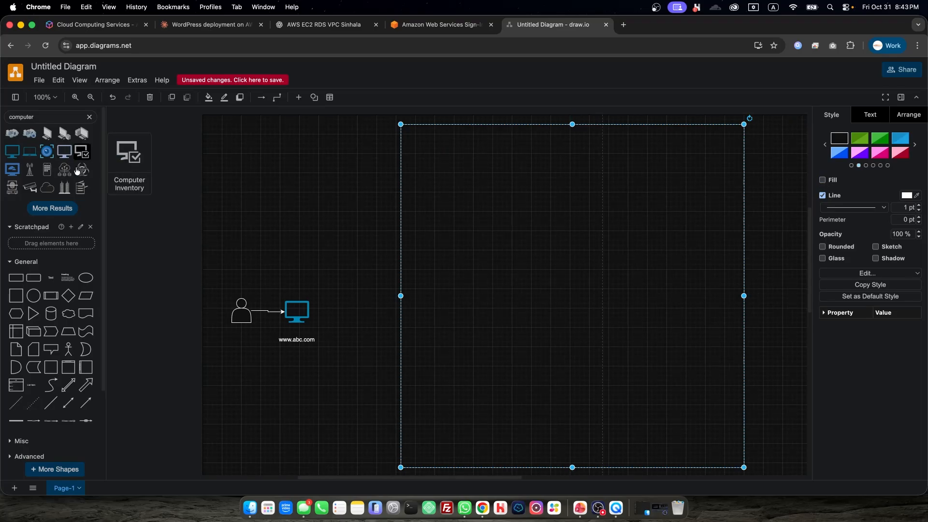
Step: Add a text label reading "AWS" centered just below the large square
drag(51, 277, 580, 440)
double_click(580, 438)
text(AWS)
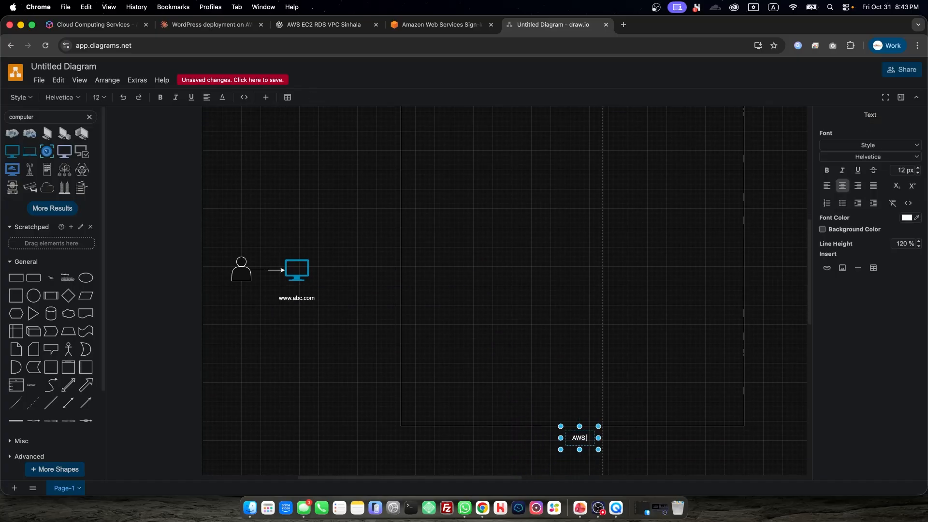
click(626, 443)
scroll(603, 426, up, 2)
click(604, 426)
ctrl+scroll(603, 425, down, 2)
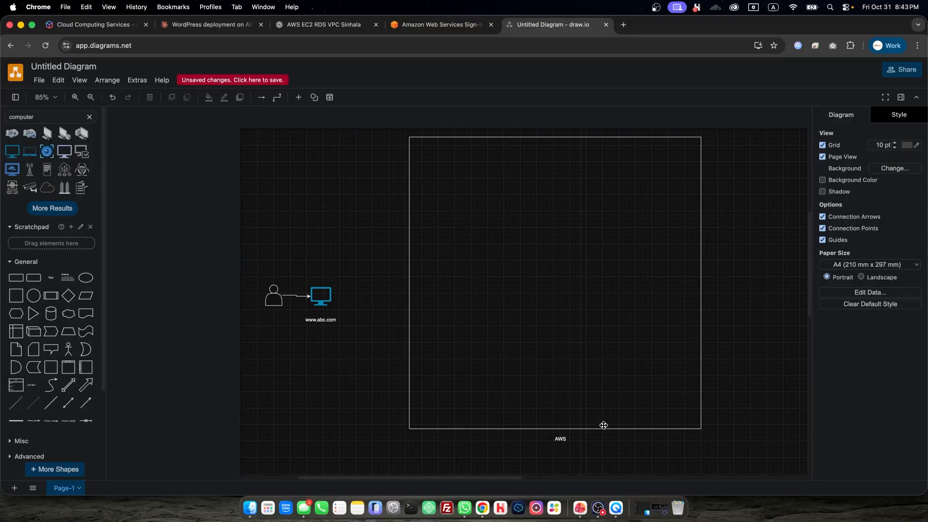
click(321, 296)
mouse_move(342, 295)
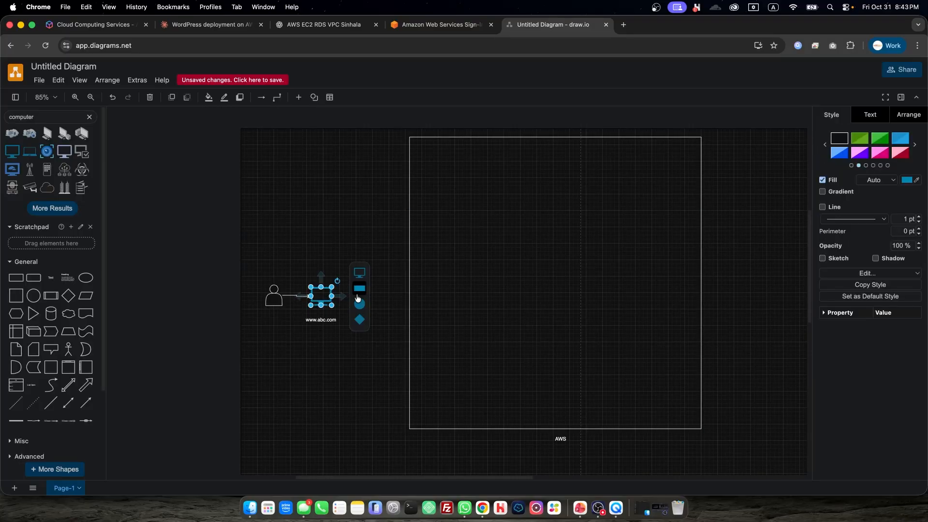
click(321, 320)
Step: Enlarge the AWS square slightly and move the "AWS" label back below its lower edge
click(511, 313)
drag(701, 285, 709, 287)
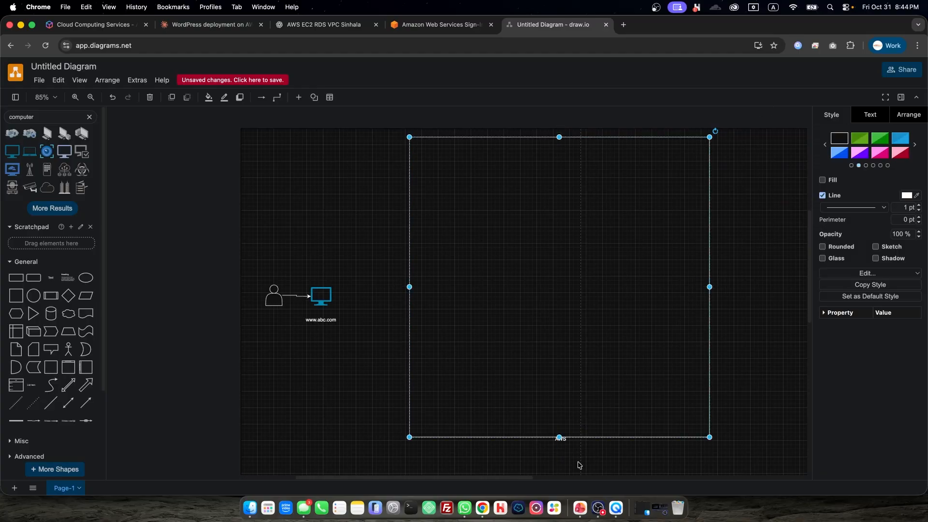
click(578, 452)
drag(559, 440, 558, 448)
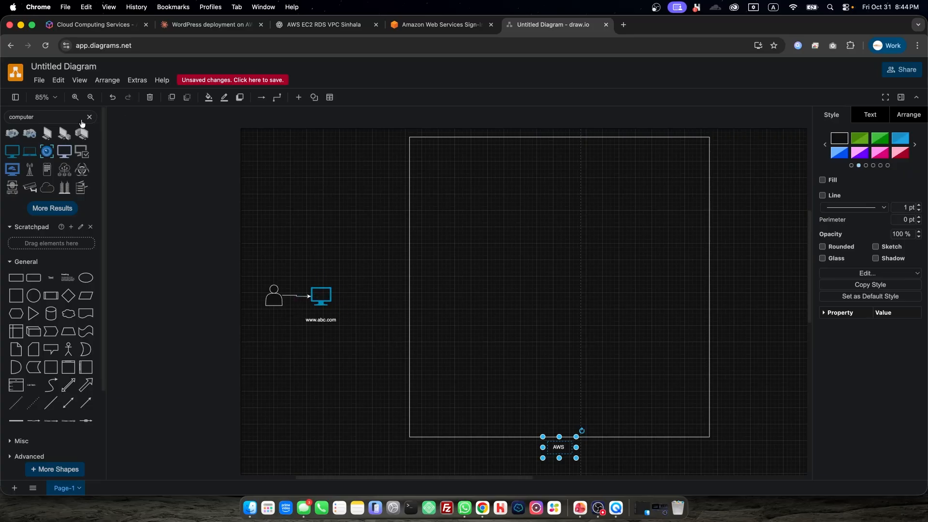
Step: Search the shapes for "dns", place the orange DNS icon between the monitor and the AWS square, and connect the monitor to it
double_click(41, 117)
text(dns)
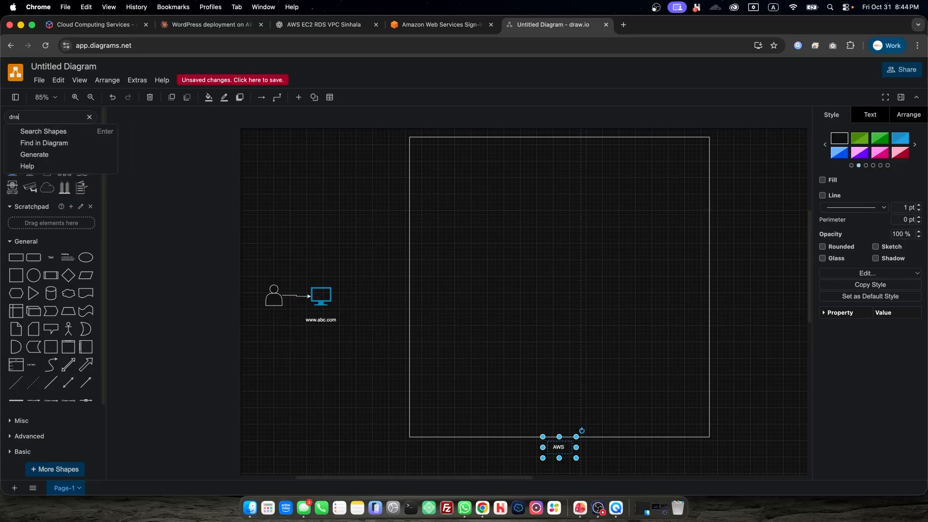
key(Return)
drag(12, 134, 360, 296)
click(334, 300)
click(372, 295)
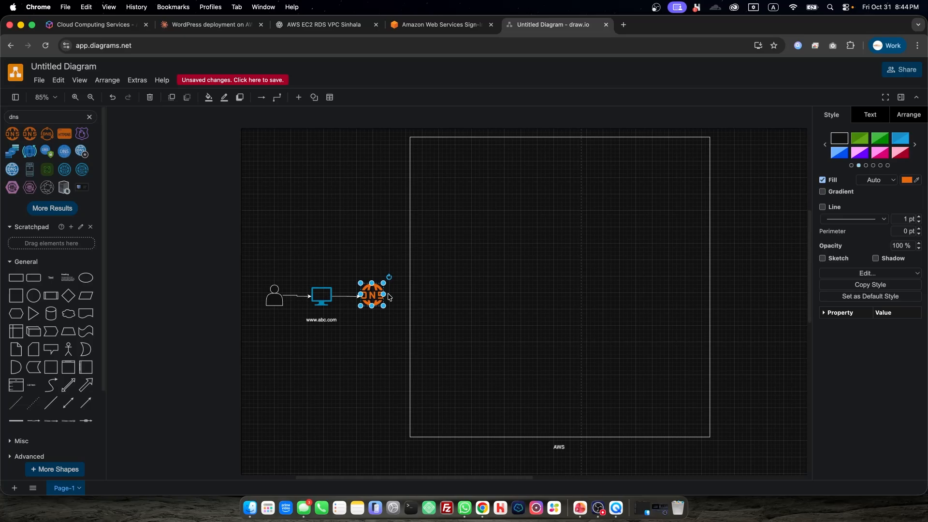
mouse_move(388, 292)
click(371, 292)
click(373, 288)
mouse_move(392, 295)
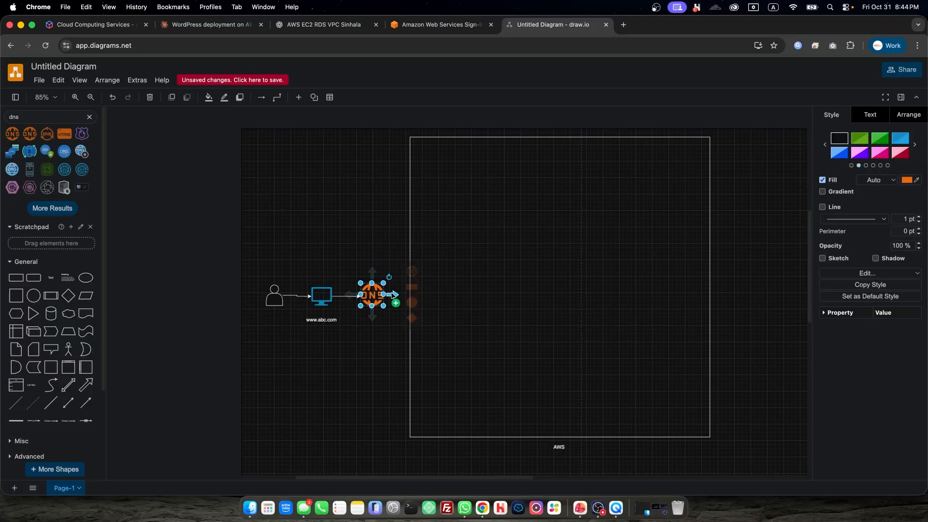
double_click(338, 319)
key(Escape)
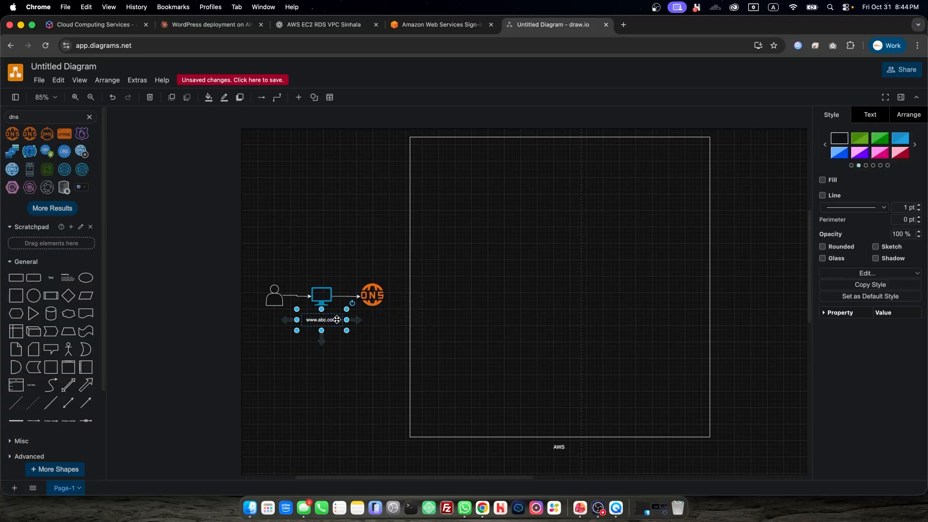
Step: Draw an arrow from the DNS icon to the upper part of the AWS square's near edge
click(367, 301)
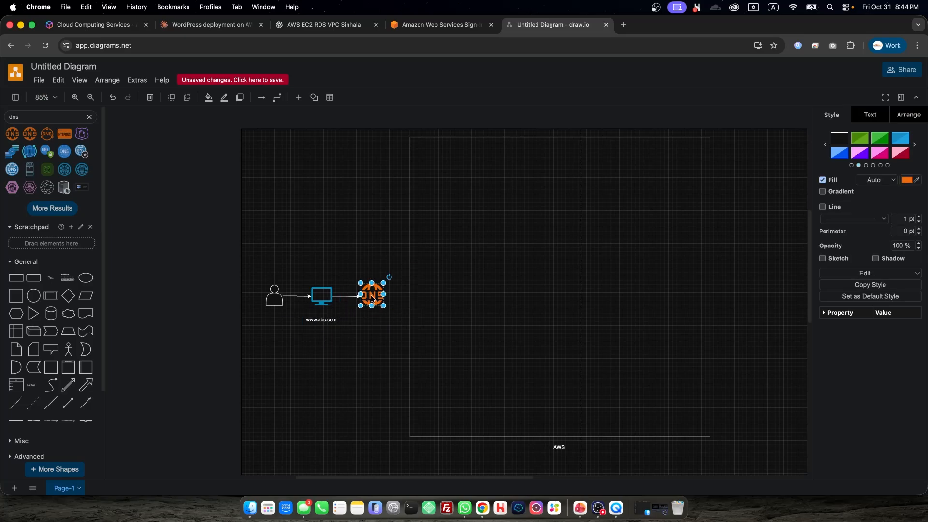
drag(394, 296, 412, 169)
click(428, 180)
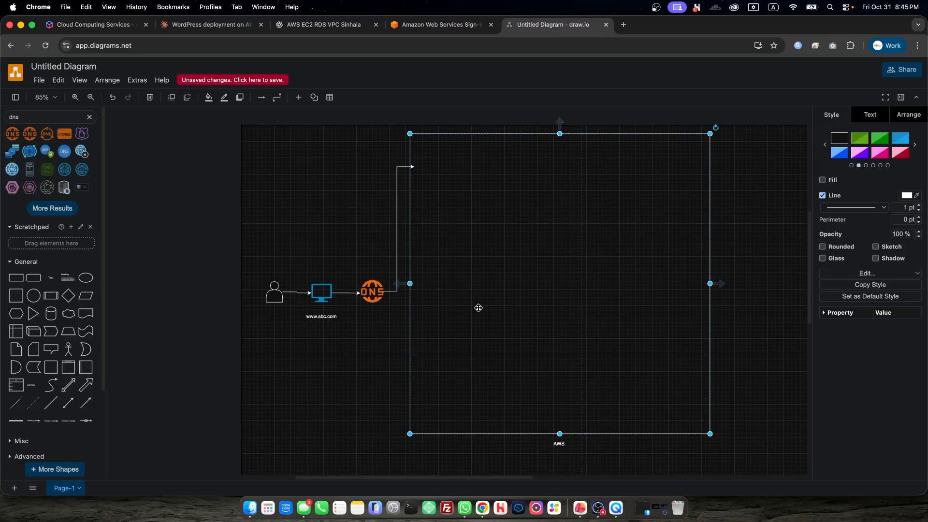
click(376, 147)
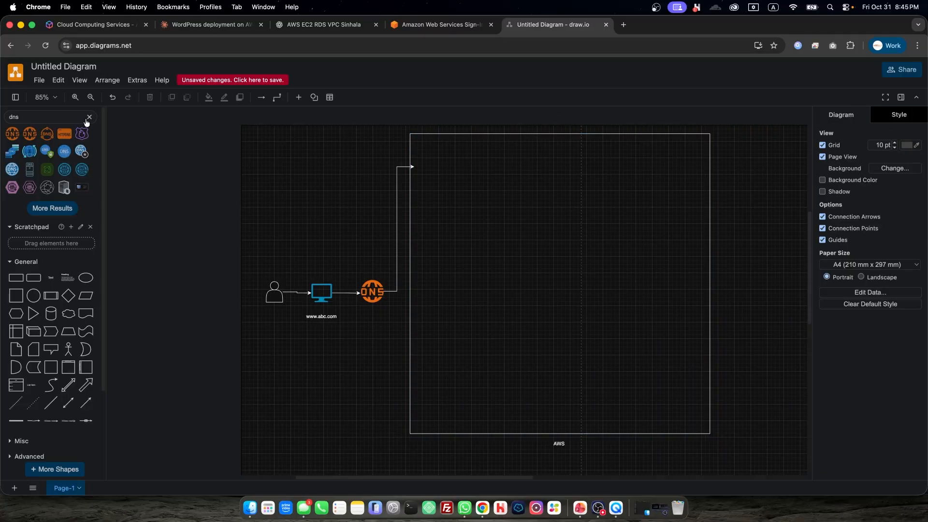
Step: Search the shape library for "ec2"
click(73, 116)
text(ec2)
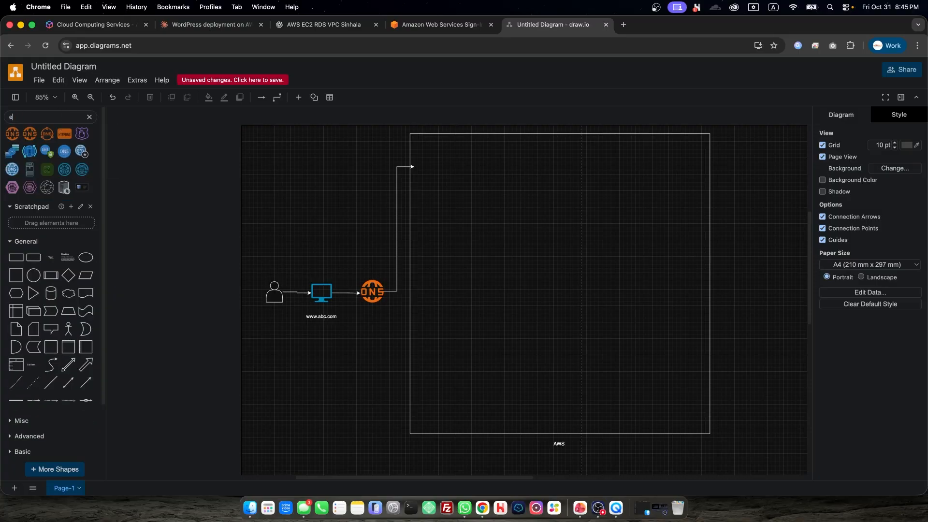
click(22, 132)
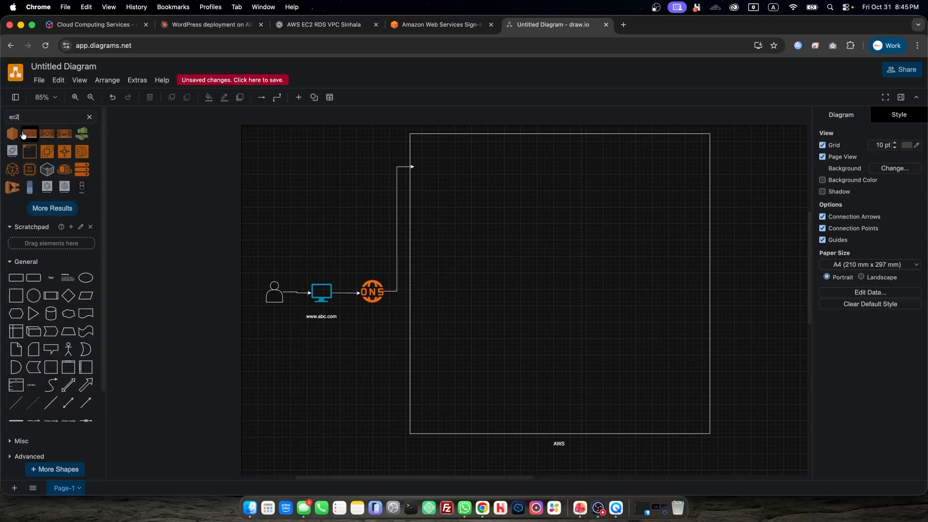
Step: Try placing an orange EC2 shape inside the upper part of the AWS square and delete it
mouse_move(11, 140)
drag(11, 141, 498, 161)
key(Delete)
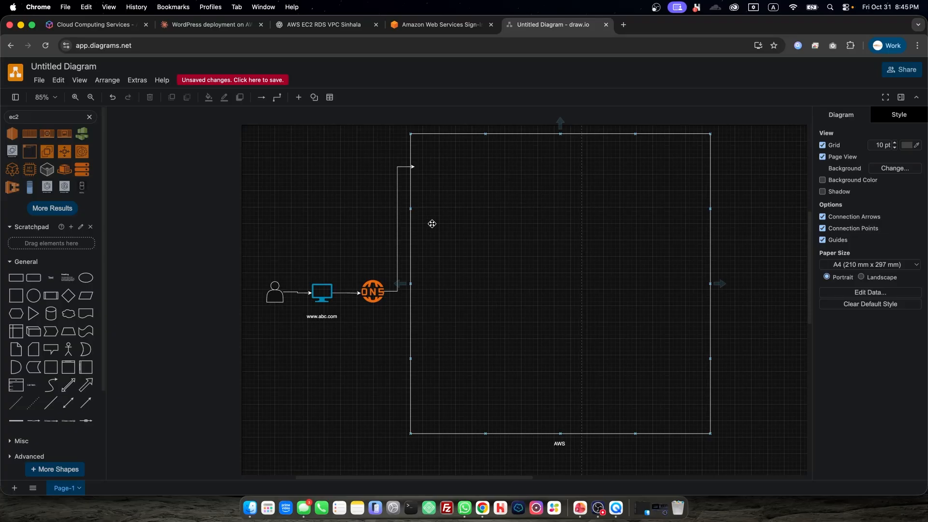
click(404, 209)
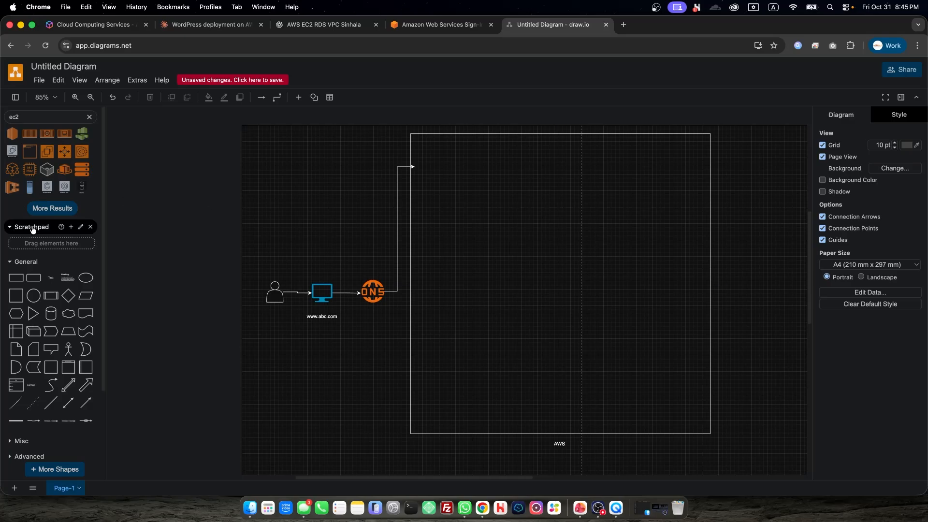
Step: Switch to the deploy_wordpress presentation in PowerPoint, examine slide 4 about creating a VPC, and return to the diagram
click(580, 507)
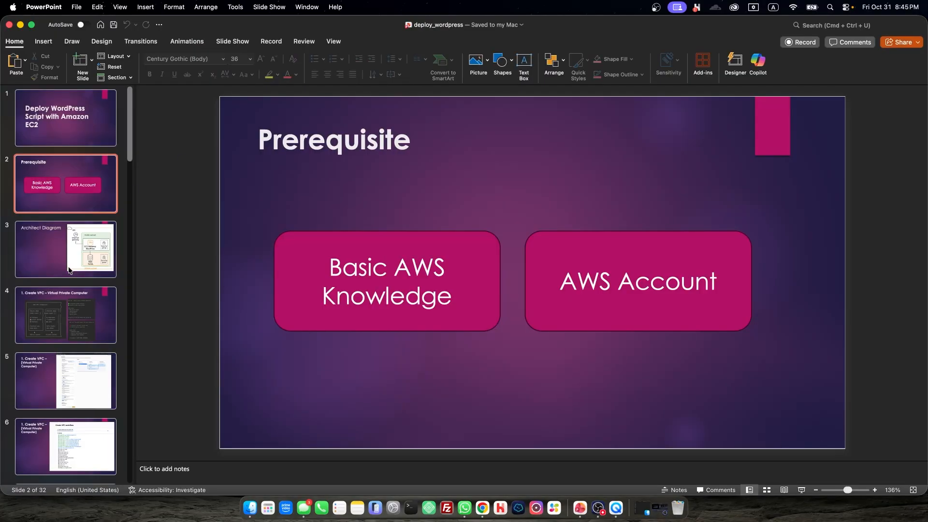
click(68, 297)
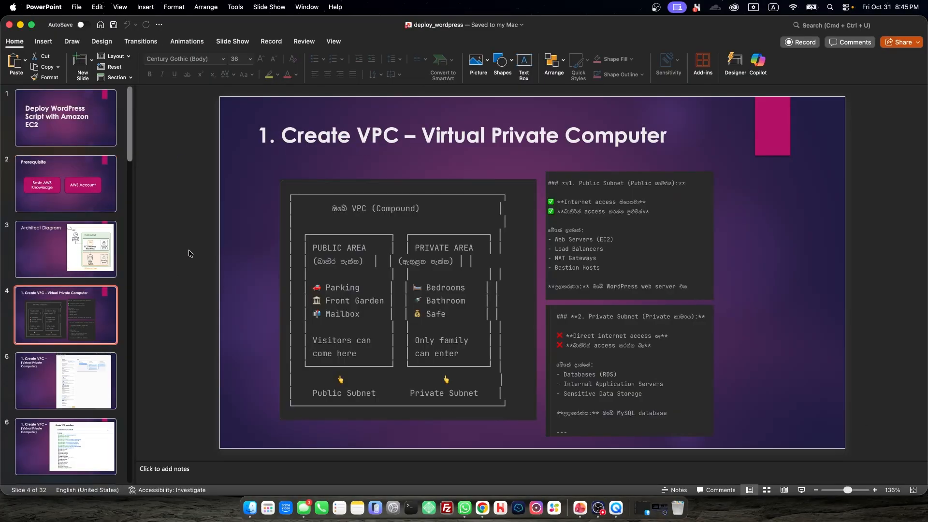
click(20, 25)
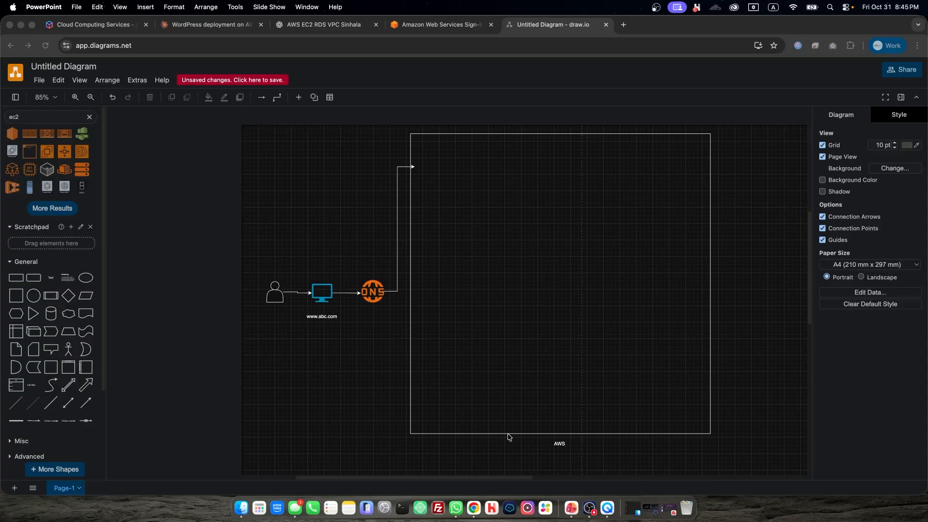
Step: Add a rounded rectangle inside the AWS square and enlarge it to fill most of the square's interior
click(17, 285)
click(32, 284)
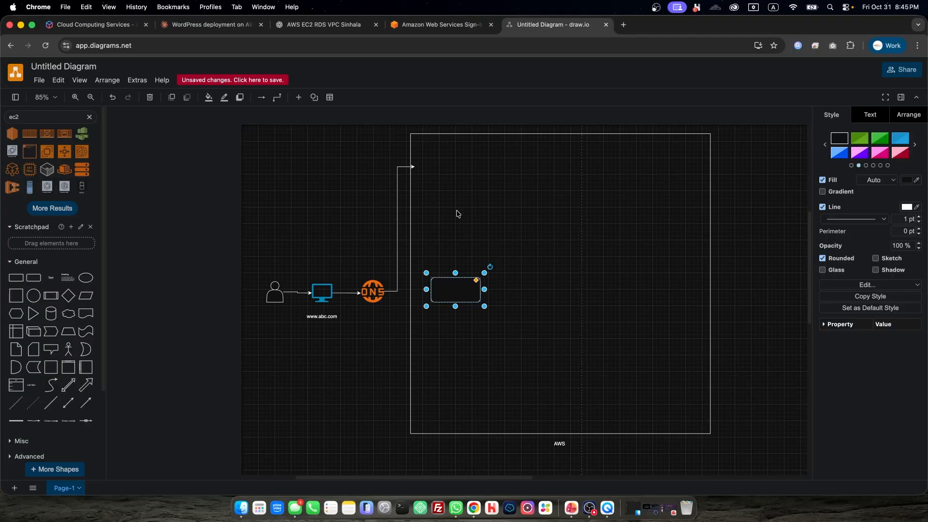
drag(463, 284, 641, 182)
drag(542, 199, 532, 411)
drag(606, 200, 639, 159)
click(668, 193)
click(712, 205)
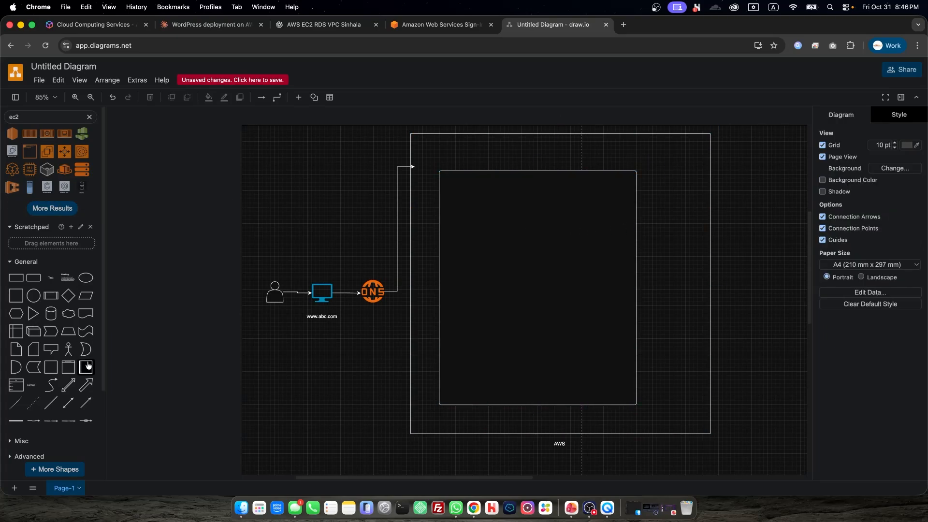
Step: Add a text label and place it centred near the lower edge inside the rounded rectangle
click(51, 277)
drag(463, 294, 553, 298)
click(541, 236)
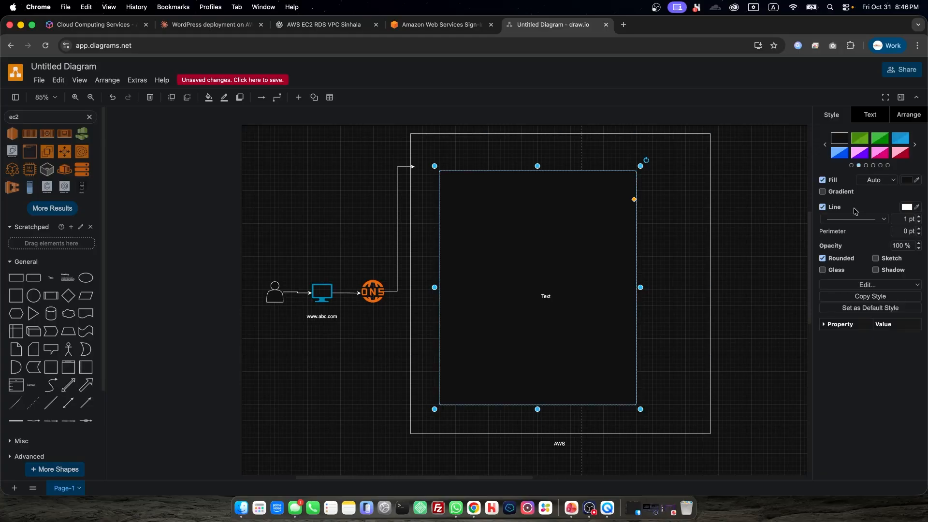
click(834, 181)
drag(551, 294, 537, 390)
Step: Check the VPC slide in PowerPoint, set the label to "VPC - Virtual Private Cloud", and widen it to fit one line
double_click(538, 389)
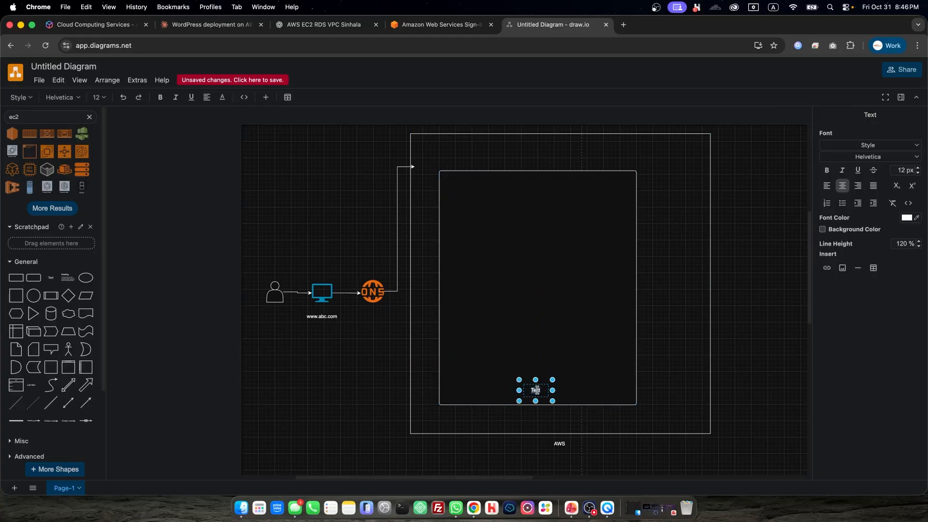
click(571, 510)
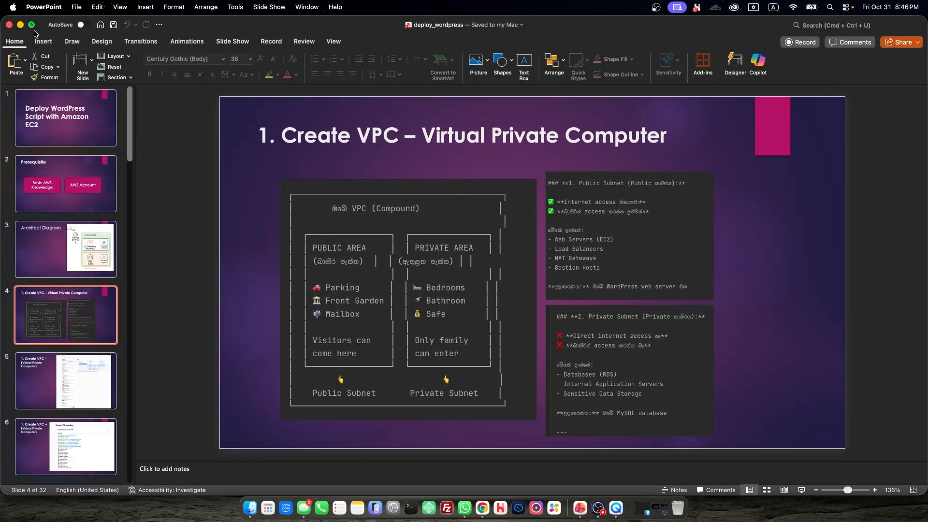
click(21, 25)
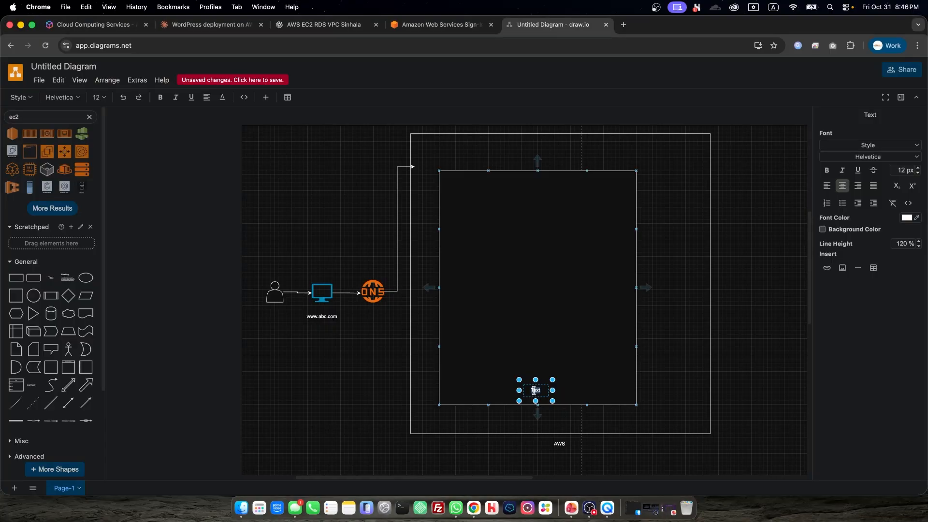
text(VPC - Virtual Private Cloud)
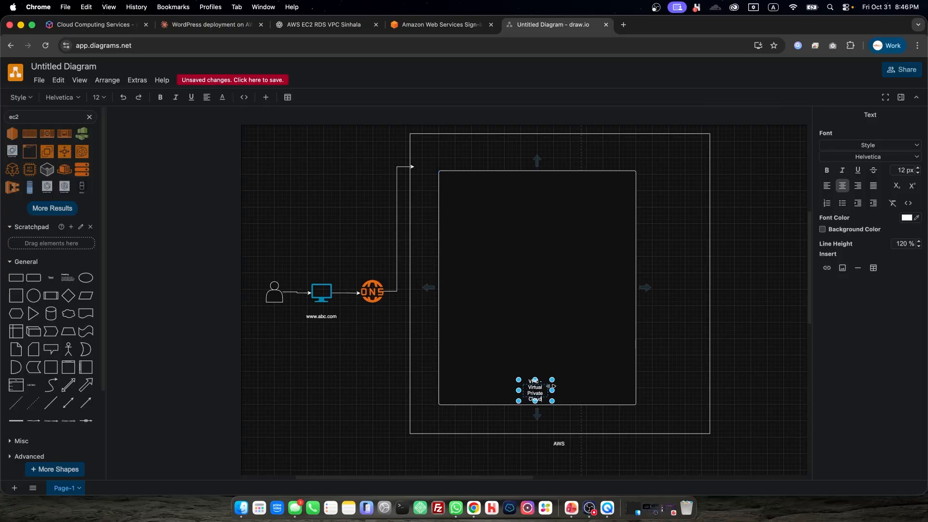
mouse_move(553, 390)
mouse_down()
mouse_move(596, 391)
mouse_move(560, 390)
mouse_up()
scroll(562, 389, up, 1)
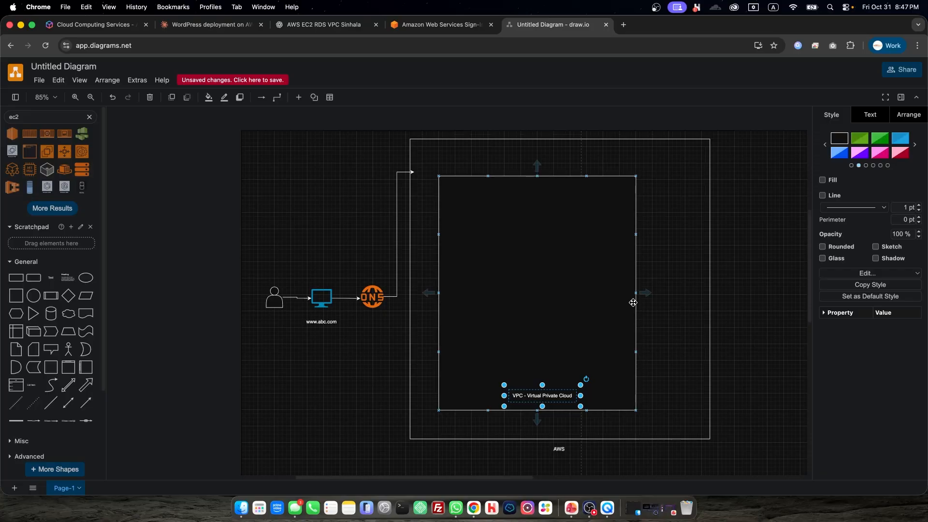
Step: Widen the VPC rectangle towards the AWS square's far edge and reposition its label near the centre of the lower edge
click(568, 256)
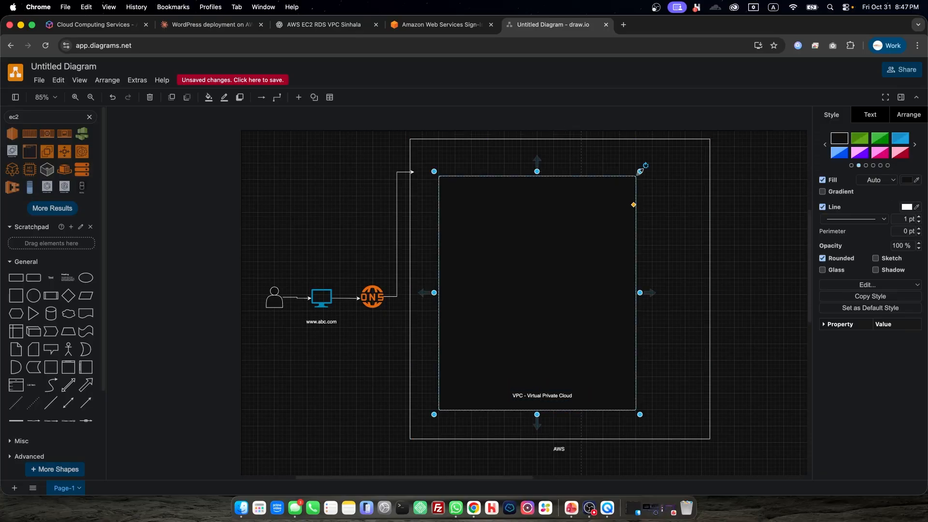
drag(518, 395, 511, 400)
click(579, 327)
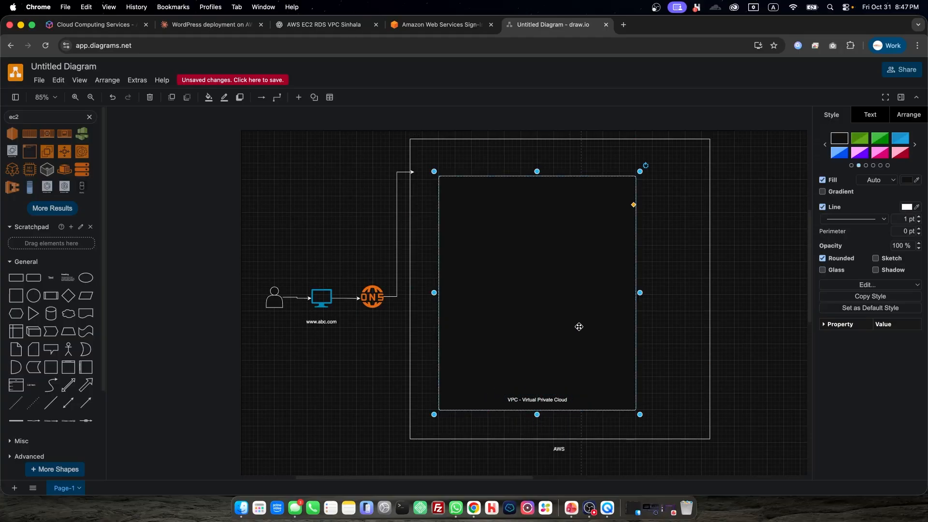
drag(640, 293, 673, 292)
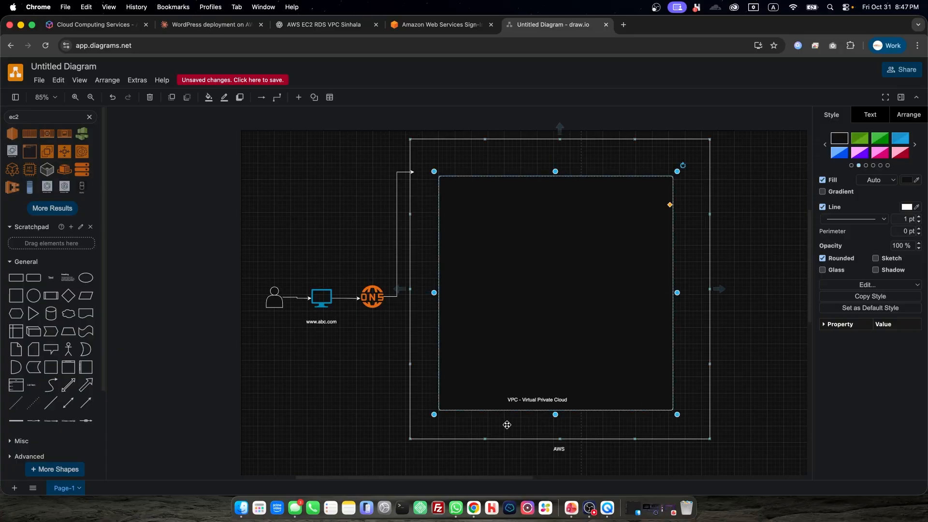
drag(549, 400, 575, 401)
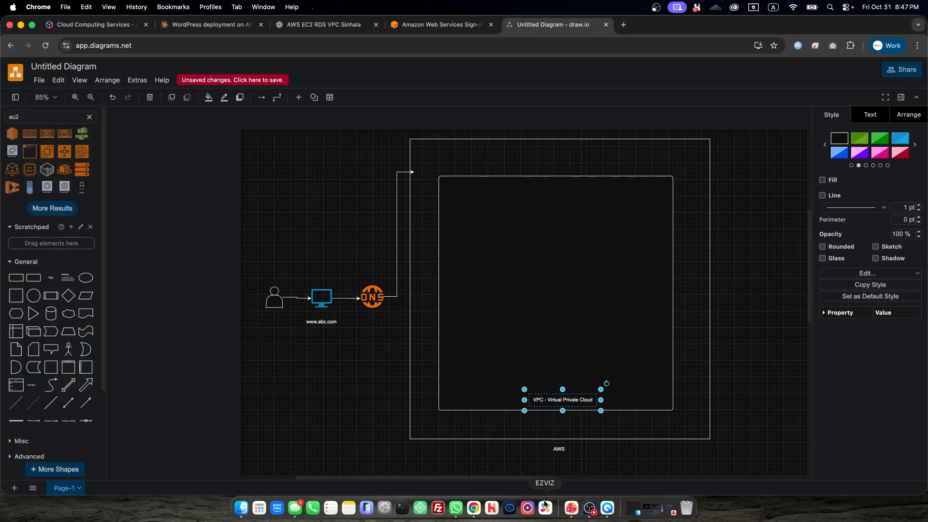
Step: Consult the VPC slide in PowerPoint and add two equal tall rectangles side by side inside the VPC rectangle
click(571, 507)
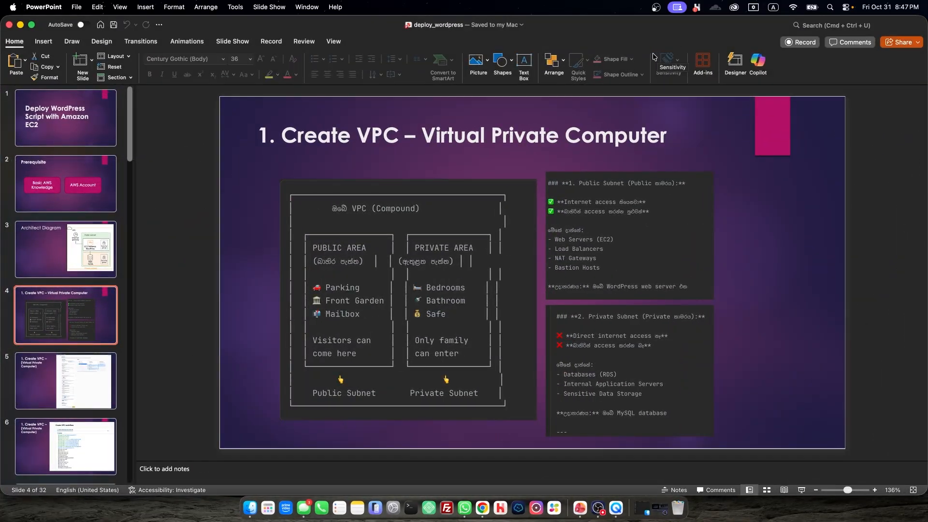
click(20, 24)
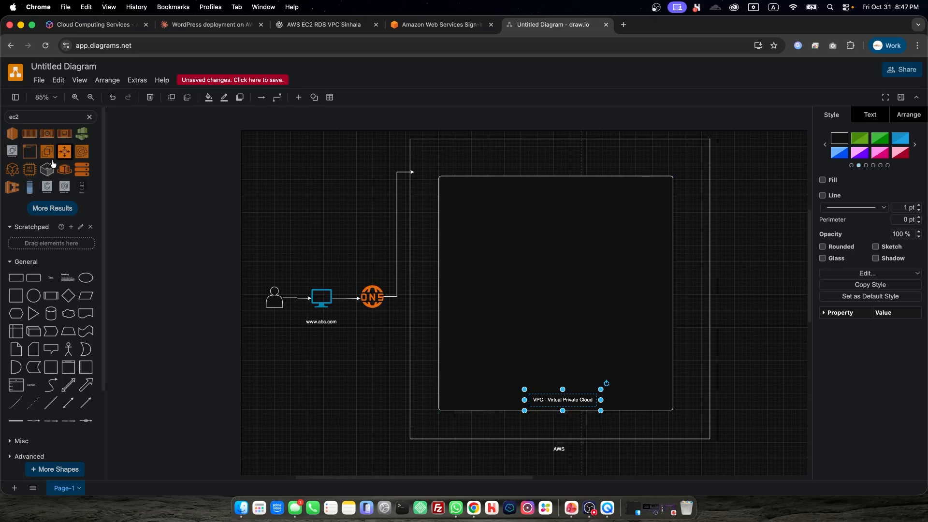
click(22, 282)
drag(454, 290, 488, 369)
drag(512, 294, 607, 250)
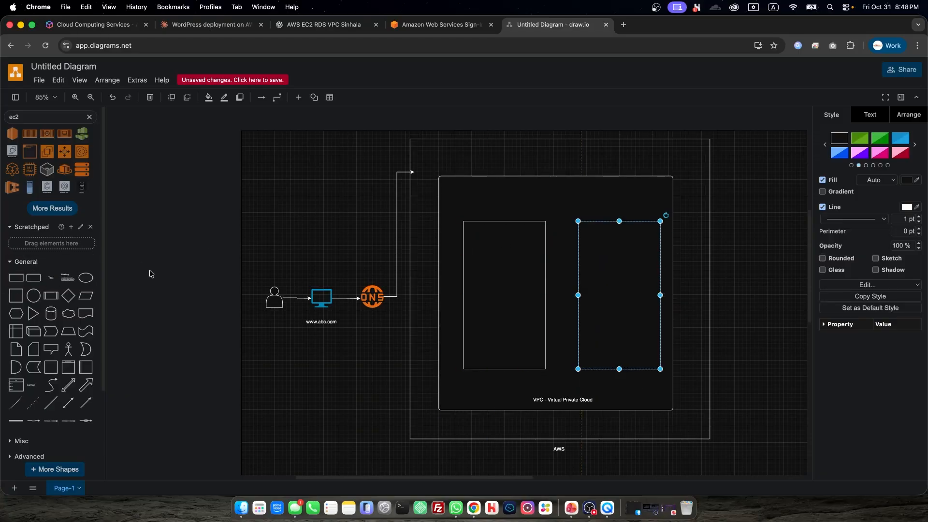
Step: Place a text label reading "Front" below the first inner rectangle, after another look at the VPC slide in PowerPoint
drag(51, 278, 497, 382)
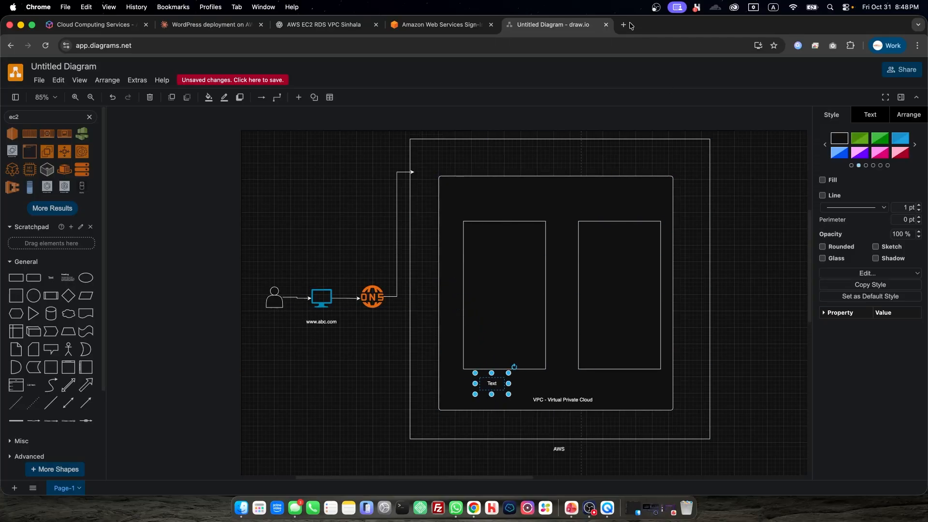
click(571, 509)
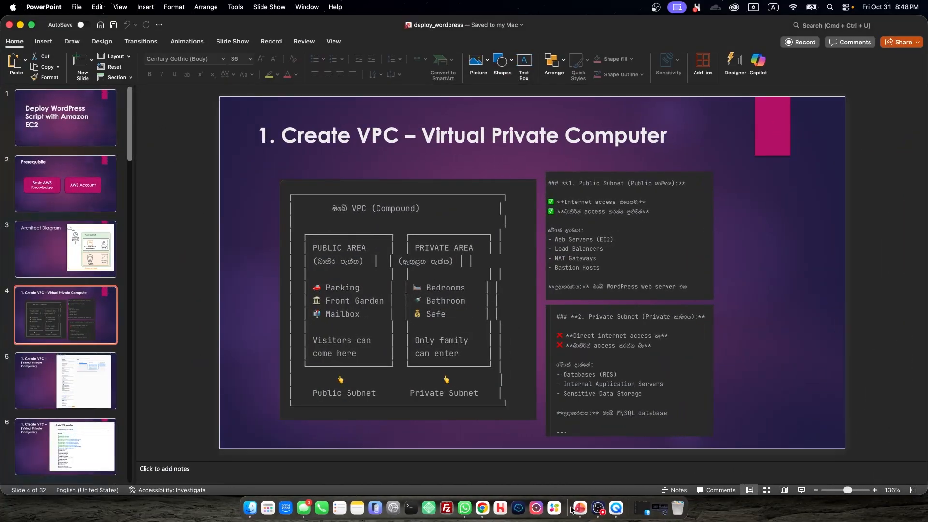
click(481, 508)
text(F)
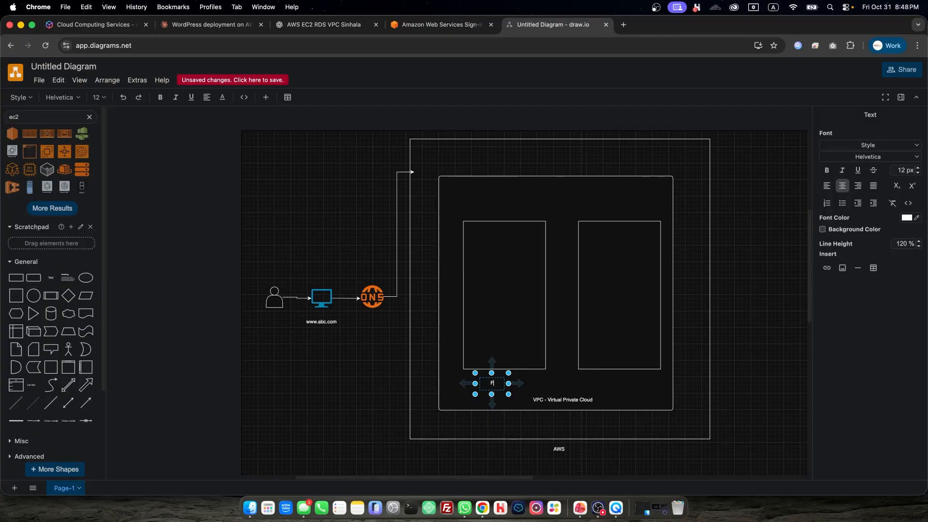
text(ronte)
click(526, 379)
Step: Duplicate the "Front" label, centre the copy below the second inner rectangle, and change its text to "Room"
drag(489, 383, 613, 378)
drag(615, 379, 618, 383)
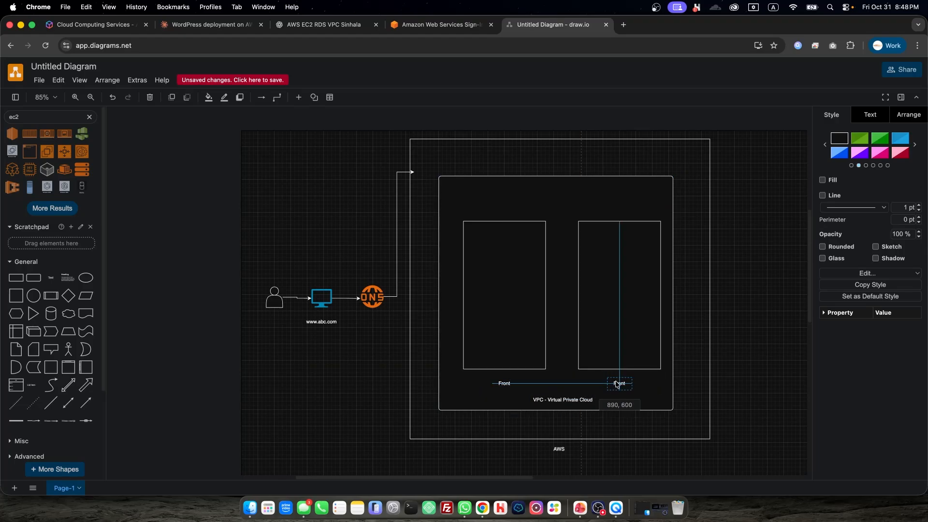
double_click(620, 383)
text(Room)
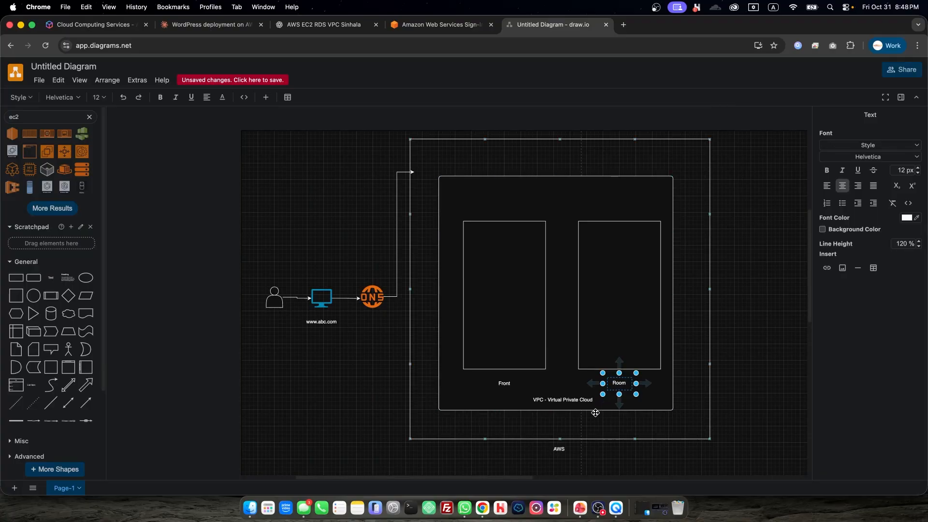
Step: Nudge the AWS square slightly up and to the right around the VPC rectangle
drag(594, 414, 598, 410)
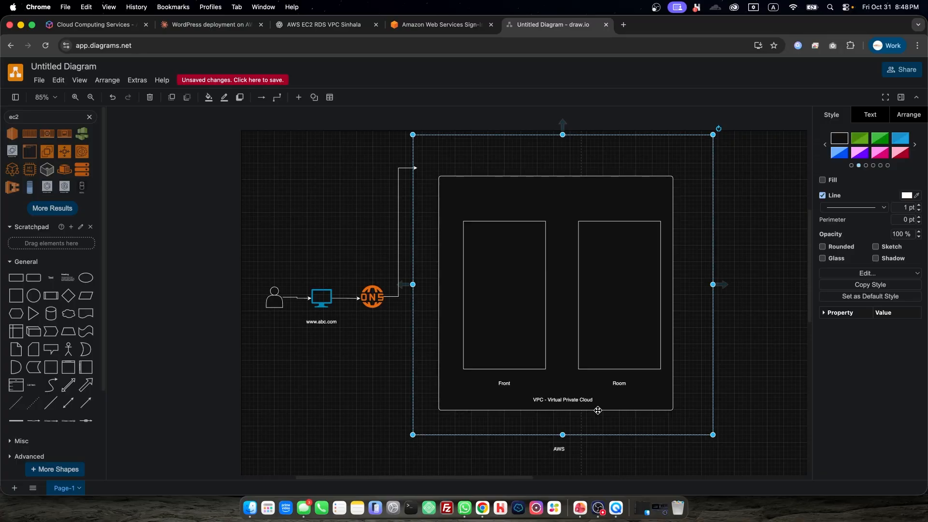
scroll(597, 411, up, 3)
click(607, 379)
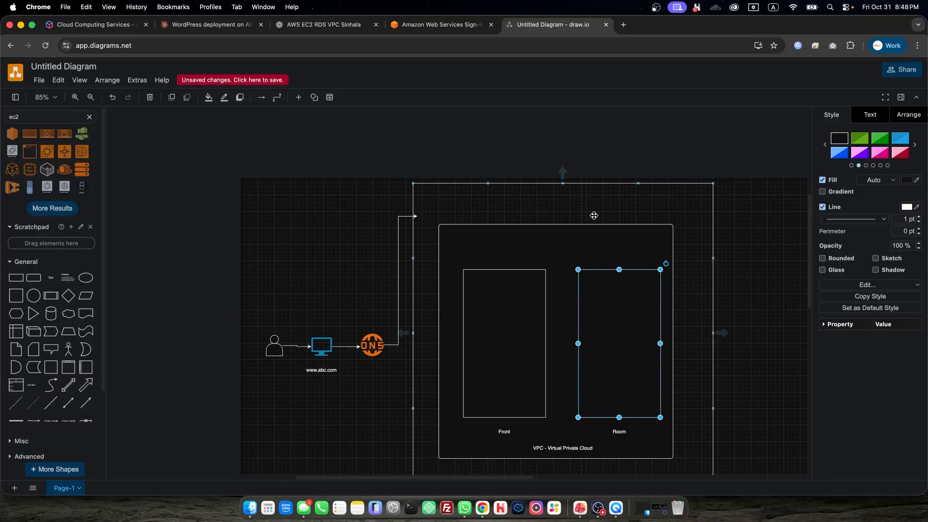
click(515, 335)
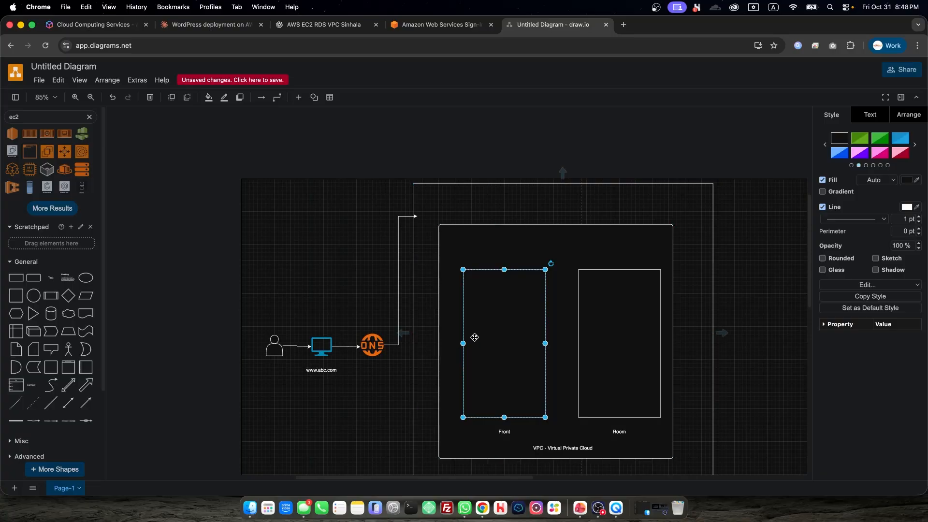
scroll(473, 341, down, 2)
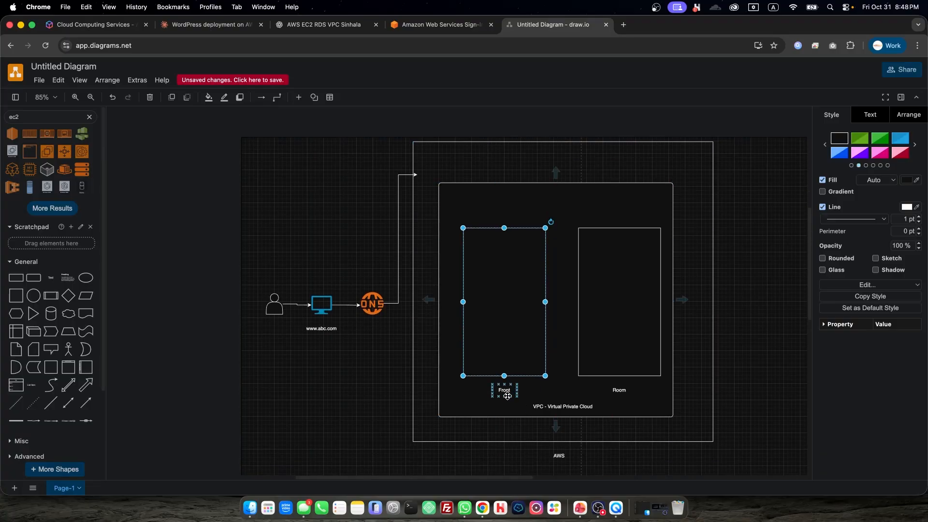
Step: Try moving the "Front" and "Room" labels closer to their rectangles and return them to their original positions
drag(503, 389, 504, 391)
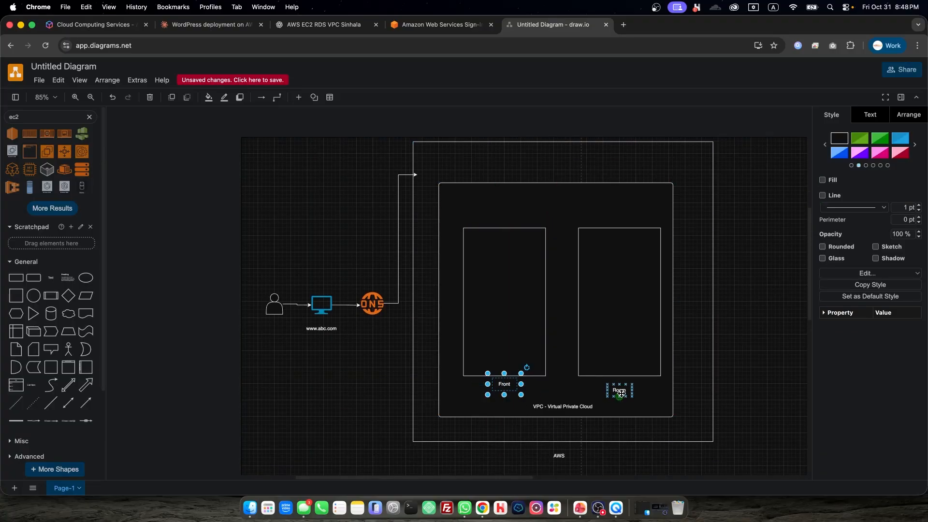
click(620, 385)
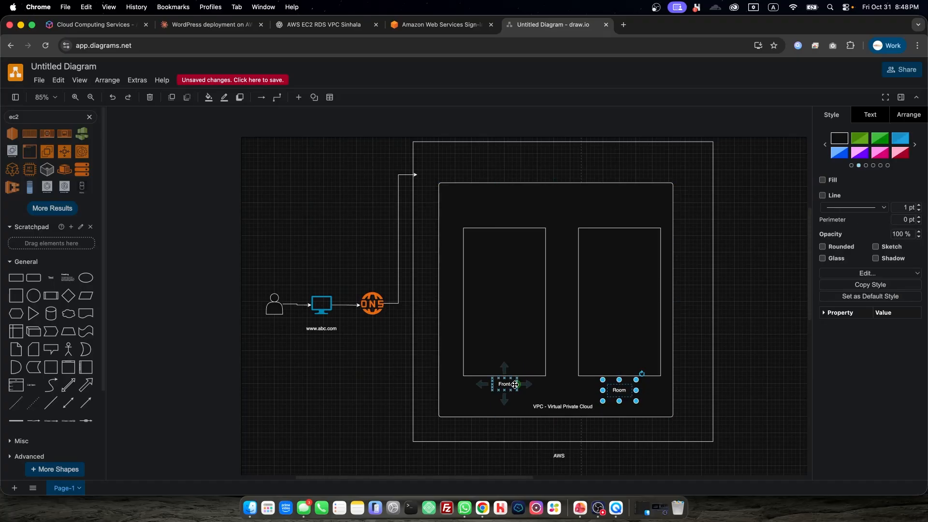
click(500, 387)
click(499, 388)
drag(499, 389, 498, 393)
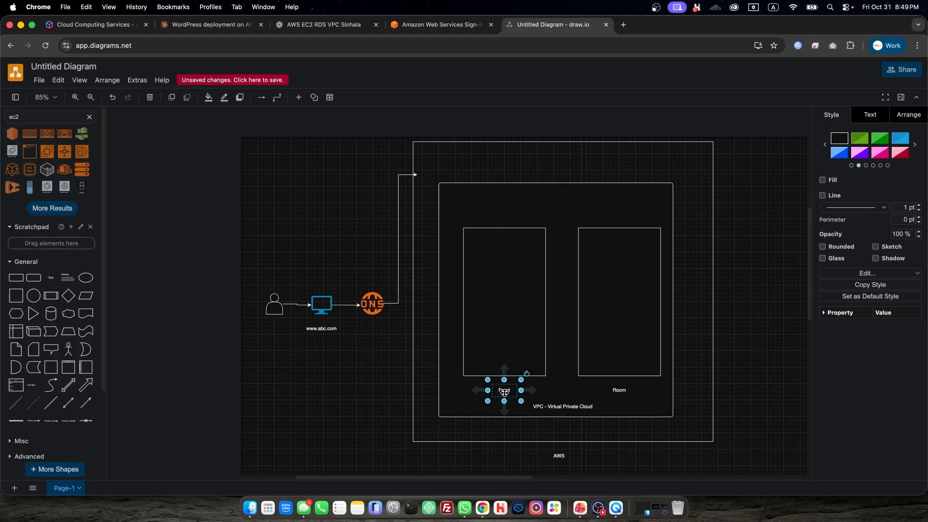
Step: Change the "Front" label below the first inner rectangle to "Public Subnet"
click(513, 288)
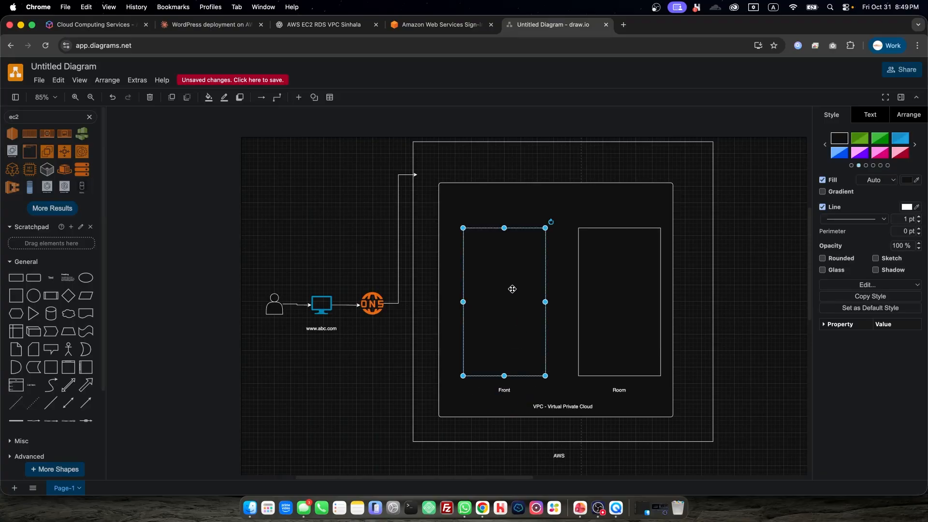
click(607, 313)
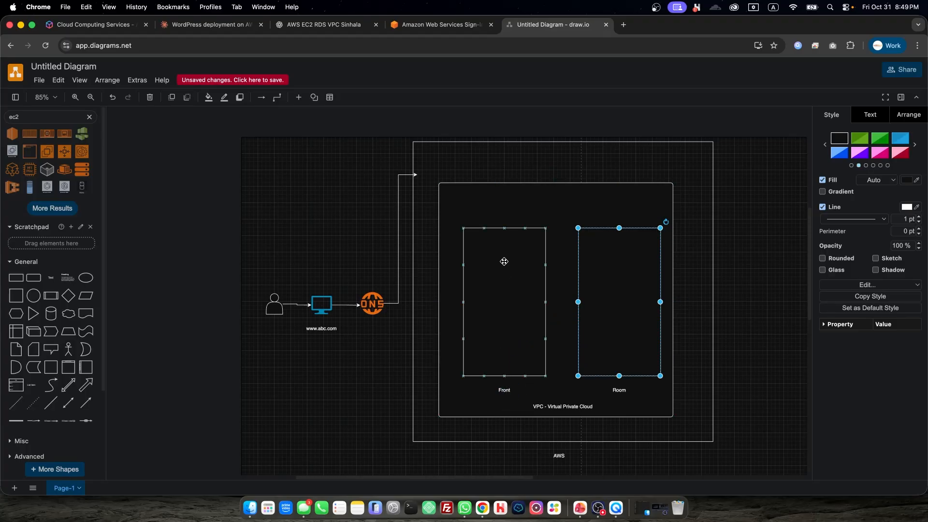
double_click(500, 392)
text(Pu)
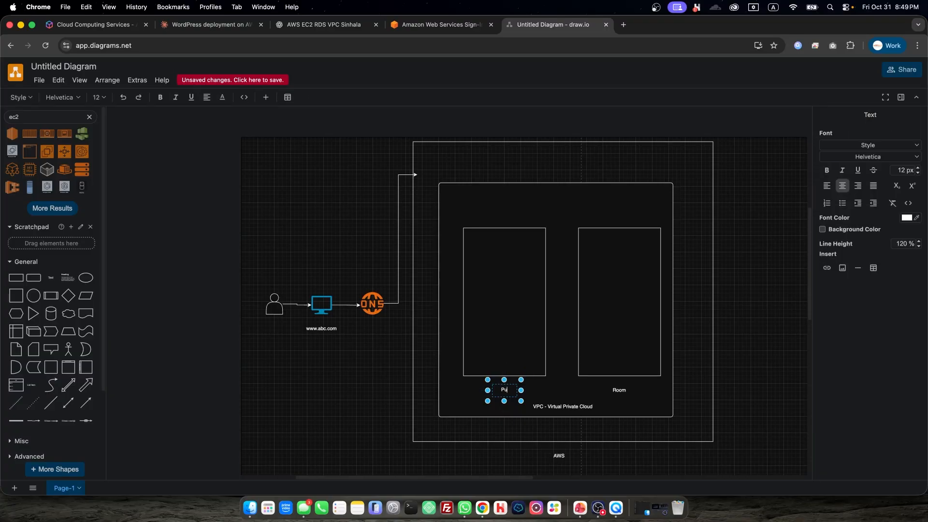
text(blic Subnet)
Step: Change the "Room" label below the second inner rectangle to "Private Subnet" and move it slightly closer to the rectangle
double_click(618, 390)
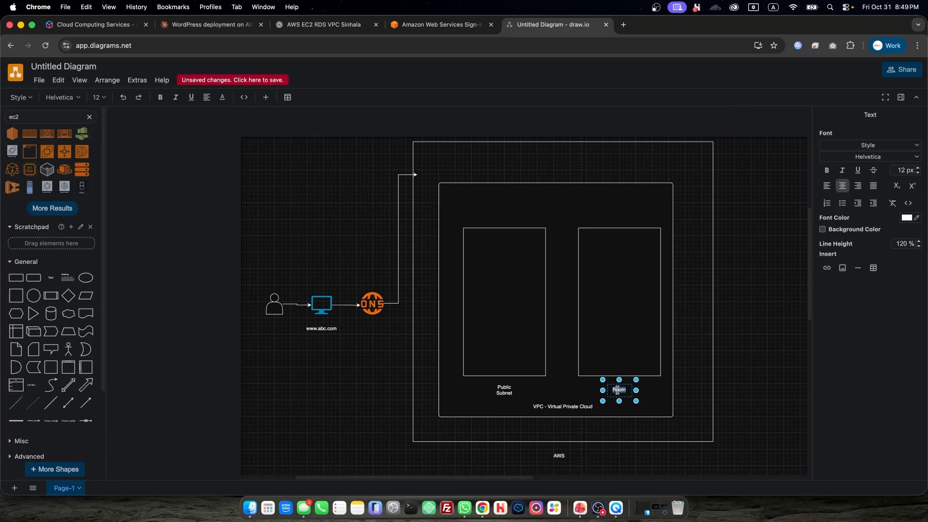
text(Private Subnet)
click(642, 374)
drag(617, 389, 618, 385)
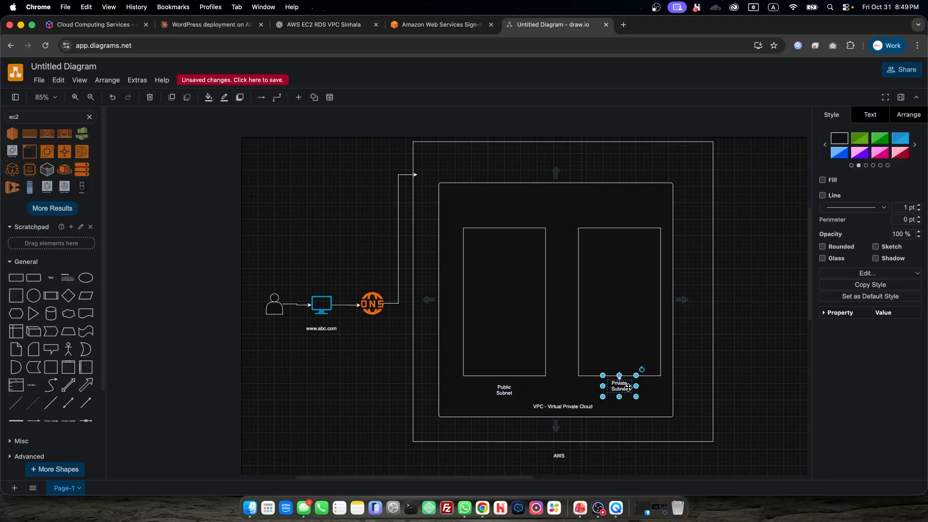
Step: Undo the "Public Subnet" label's move and shift the "Private Subnet" label slightly lower beneath its rectangle
drag(505, 388, 506, 389)
click(481, 315)
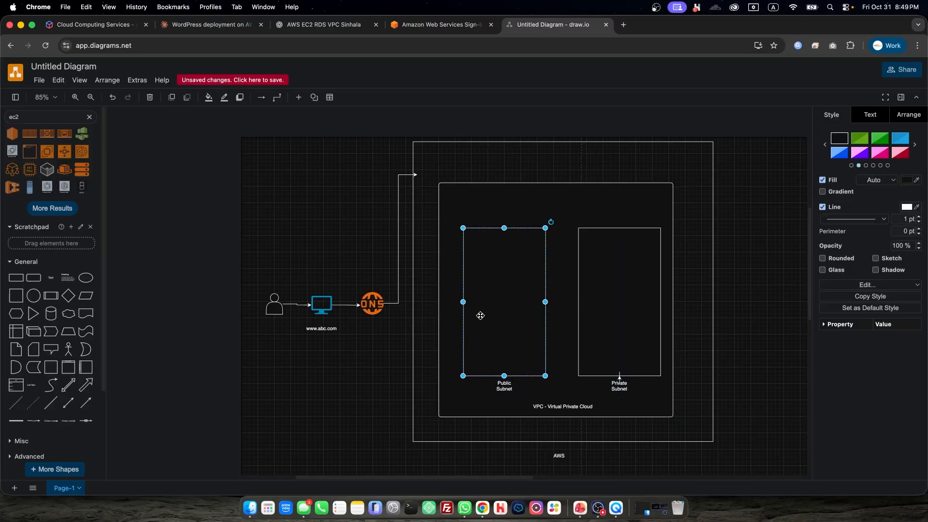
key(super+z)
drag(626, 385, 626, 389)
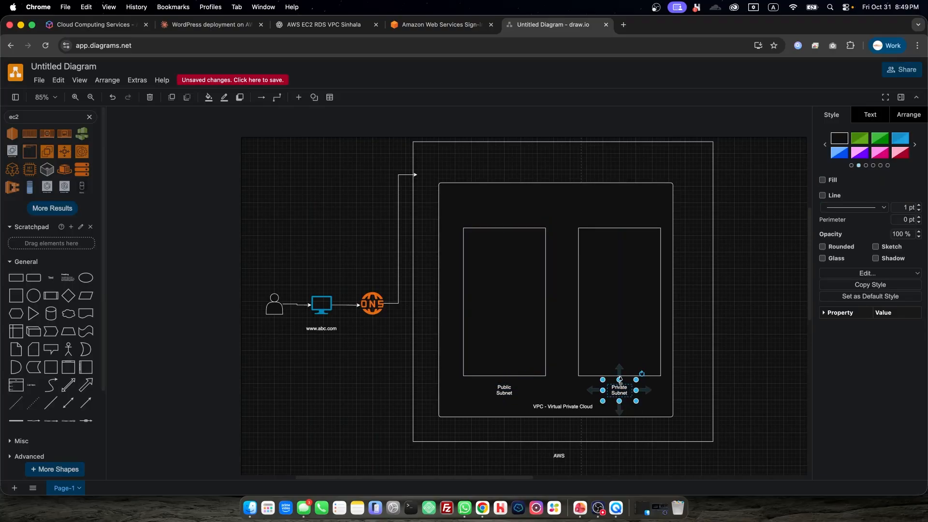
Step: Connect the "Public Subnet" label to the rectangle above it with a short upward arrow
click(488, 387)
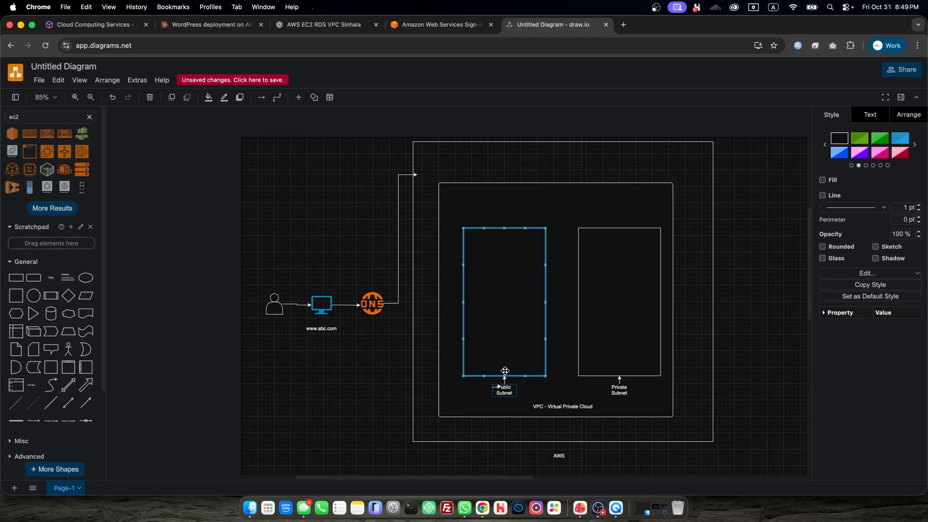
click(539, 392)
click(497, 393)
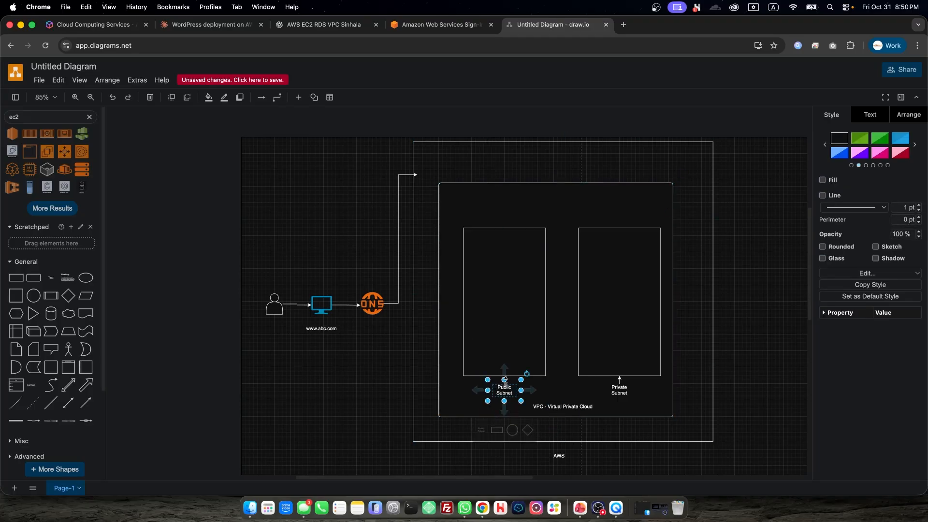
click(565, 397)
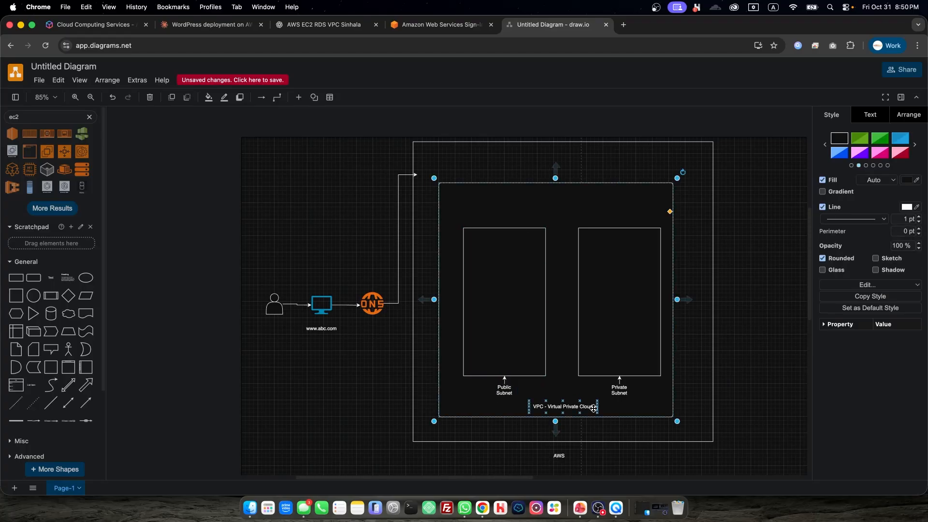
click(756, 377)
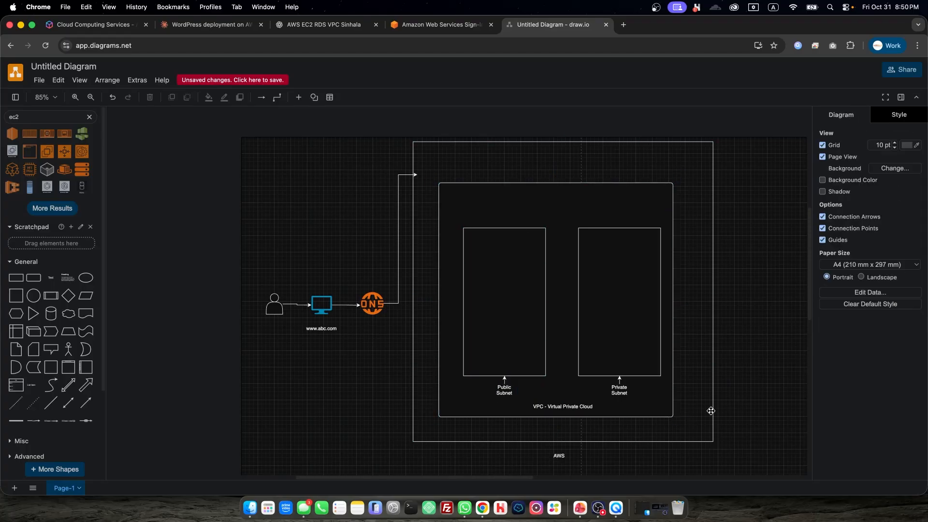
Step: Compare the two subnet rectangles with the "Create VPC" slide in PowerPoint and return to the diagram in Chrome
click(580, 509)
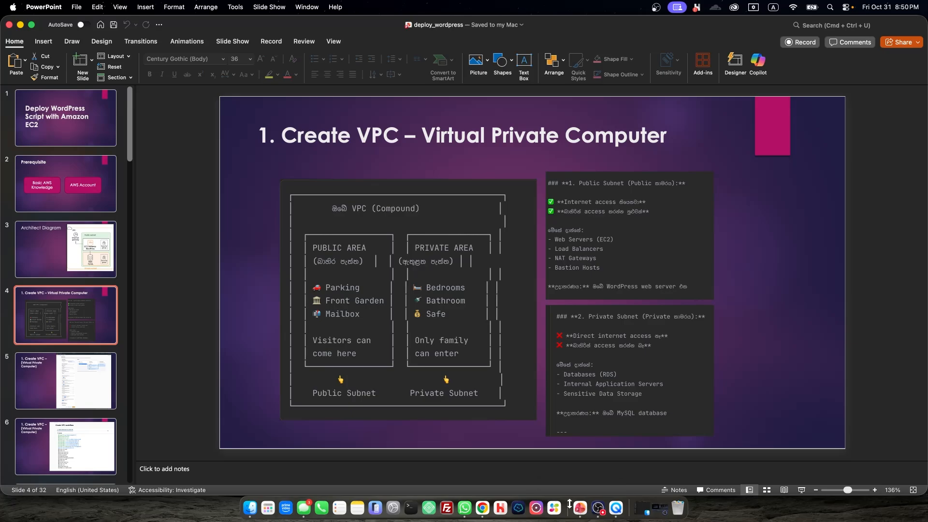
click(483, 507)
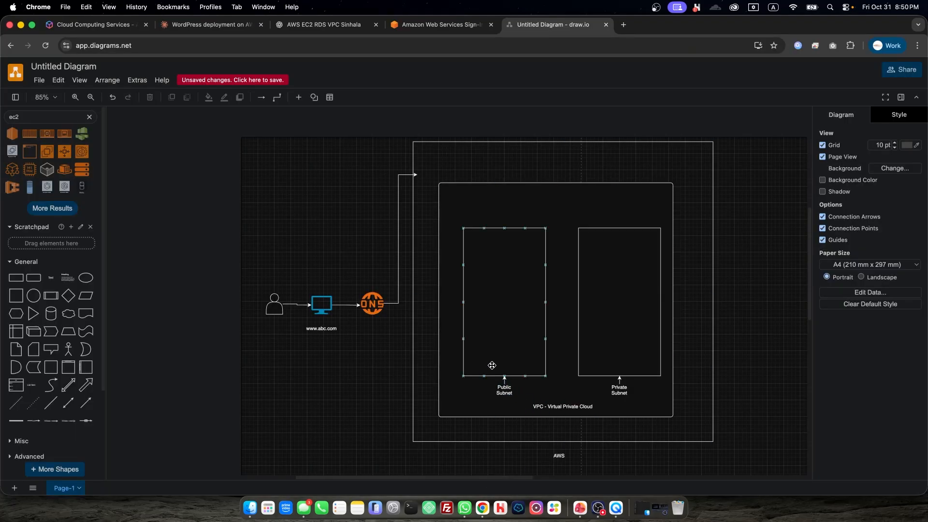
click(501, 322)
click(628, 312)
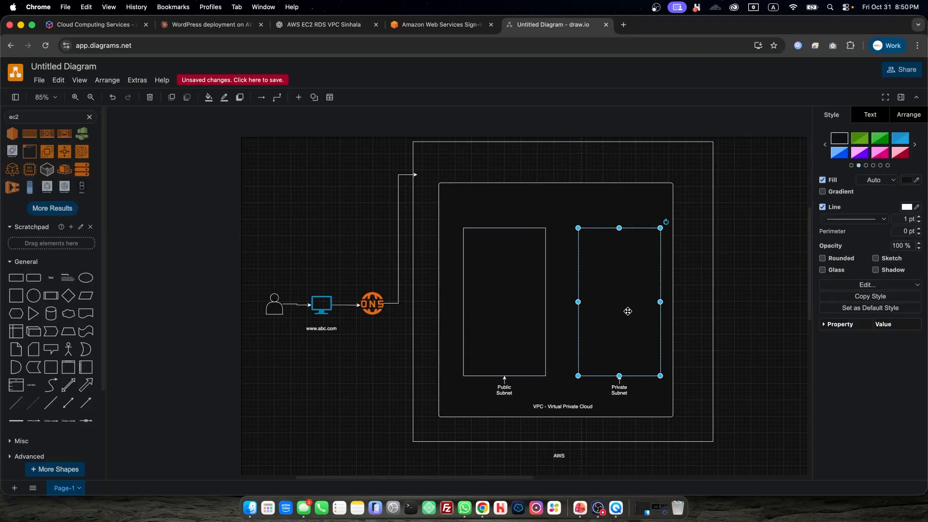
click(581, 508)
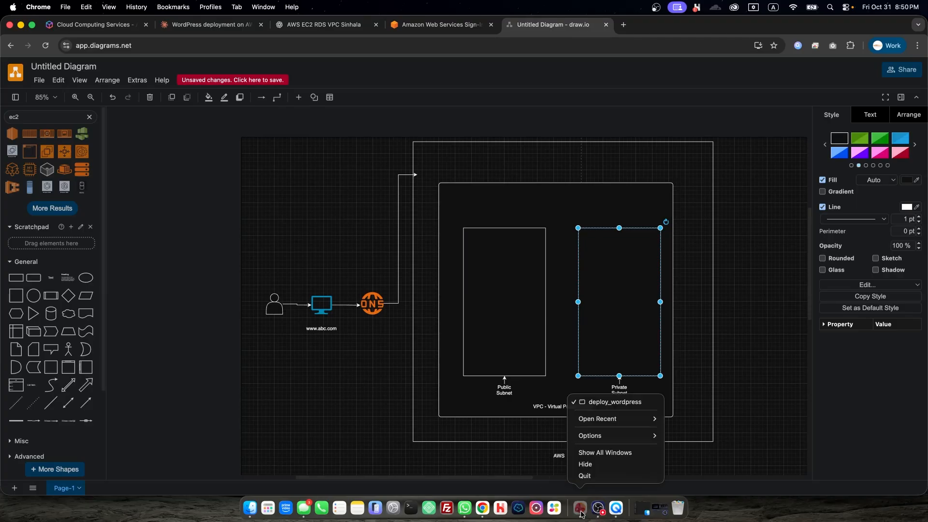
click(580, 510)
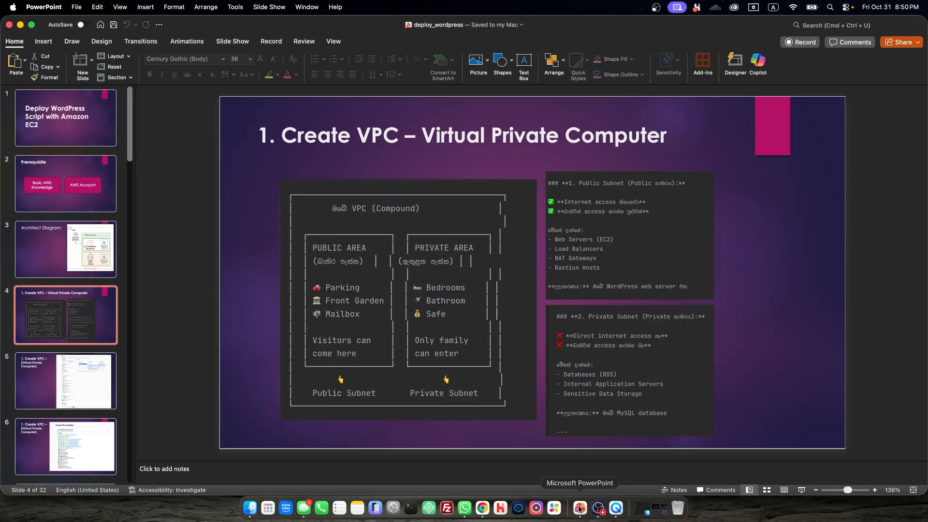
click(481, 508)
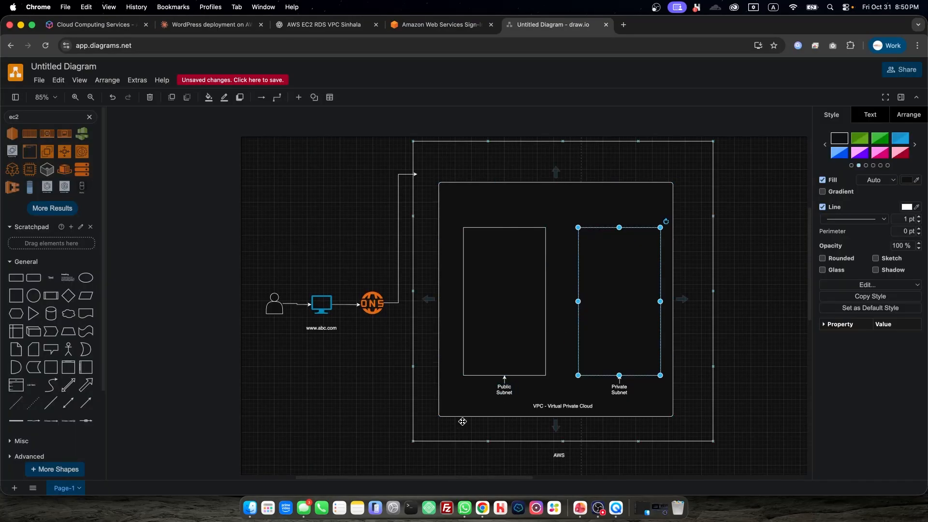
Step: Place the orange EC2 icon from the shape search results inside the Public Subnet rectangle
click(510, 329)
click(594, 272)
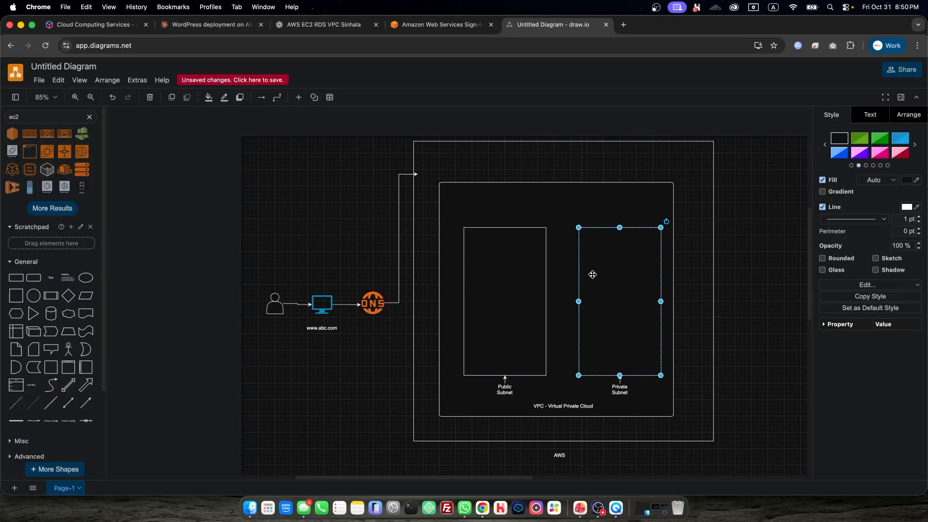
click(498, 215)
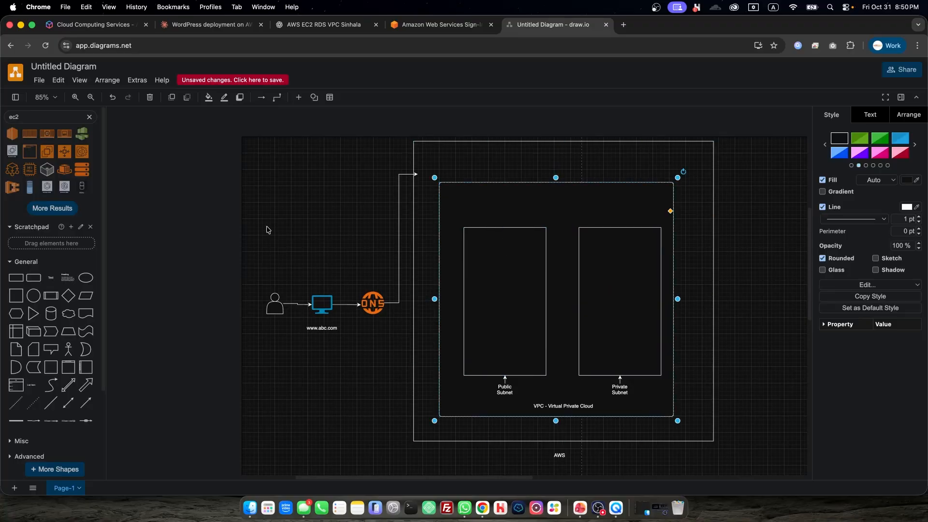
drag(12, 134, 502, 277)
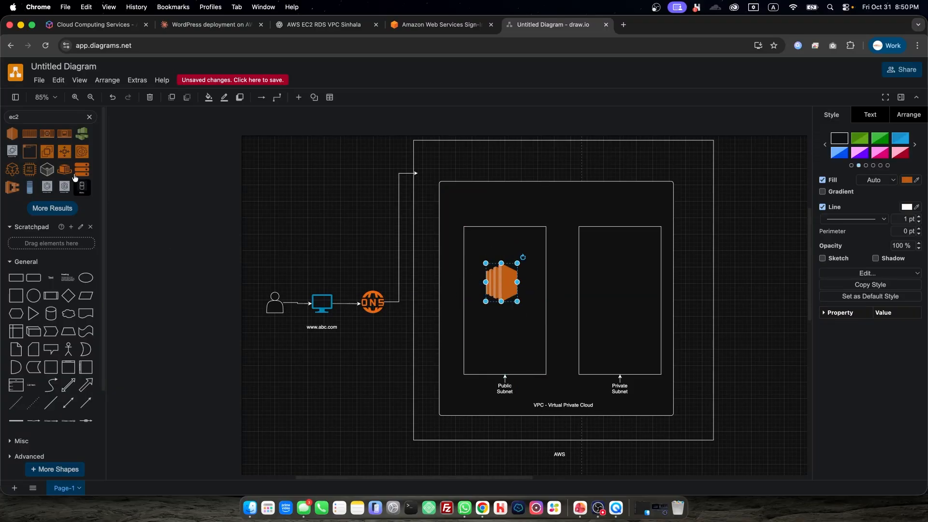
Step: Search the shape library for "wordpress"
click(36, 117)
key(super+a)
text(wordres)
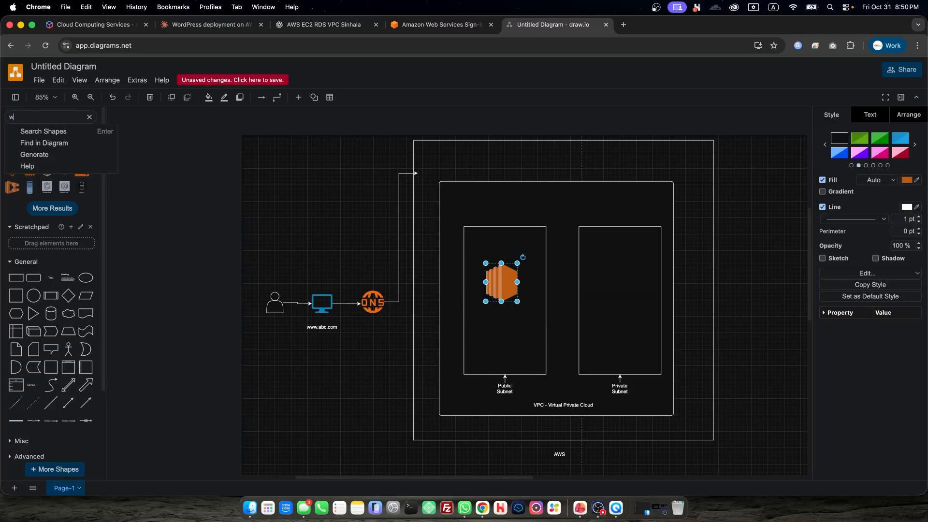
click(33, 135)
mouse_move(38, 139)
click(48, 117)
key(super+a)
text(wordpress)
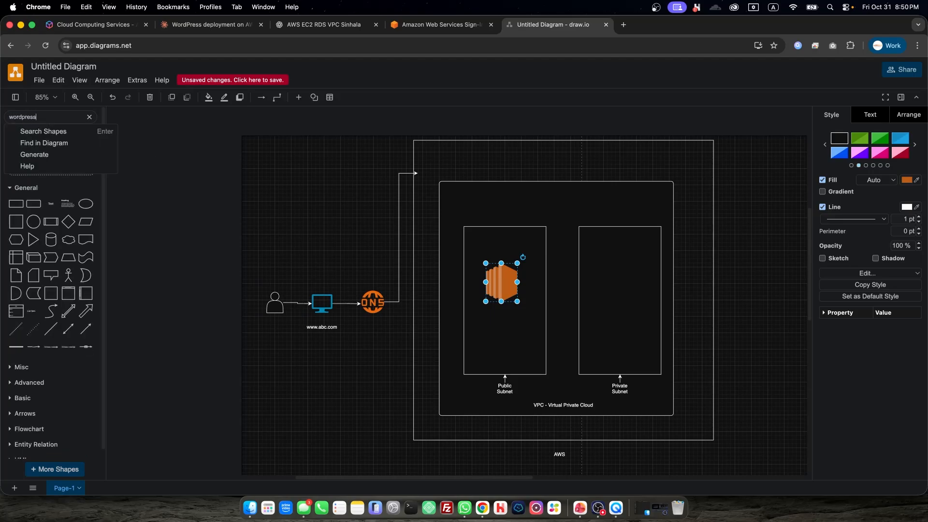
key(Return)
Step: Place the square WordPress icon in the Public Subnet rectangle, shrink it and position it below the EC2 icon
drag(46, 133, 480, 312)
drag(522, 355, 513, 345)
drag(504, 336, 509, 340)
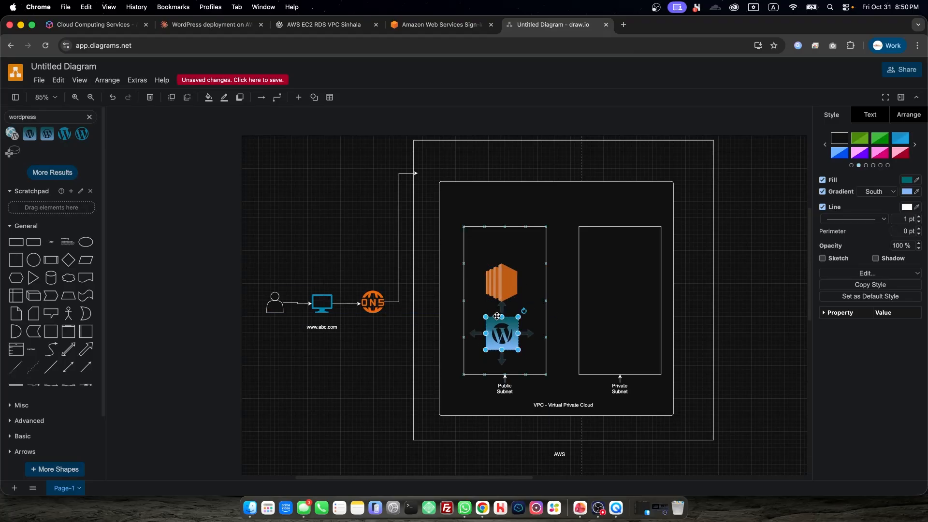
Step: Move the EC2 icon up and add a text label "EC2" directly beneath it
mouse_move(503, 313)
drag(498, 276, 503, 259)
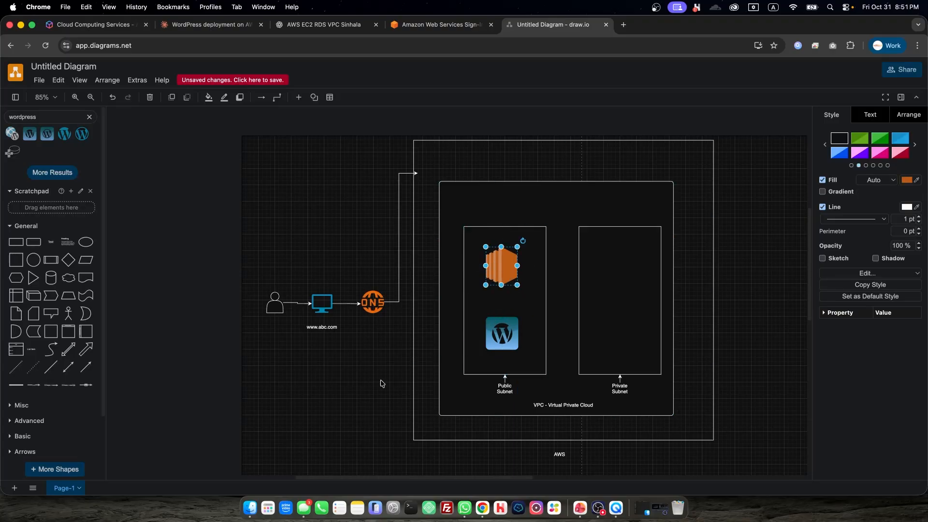
click(51, 241)
drag(460, 293, 506, 295)
double_click(505, 294)
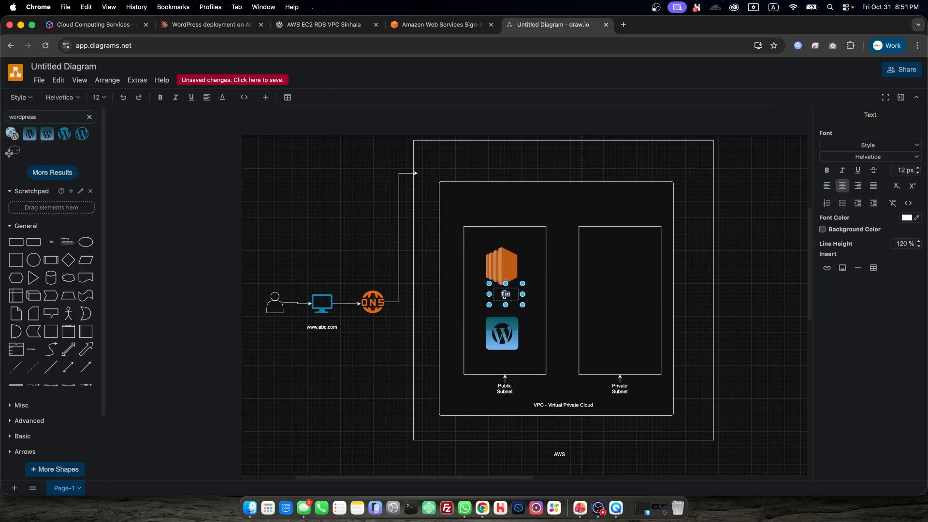
key(Escape)
drag(505, 294, 495, 292)
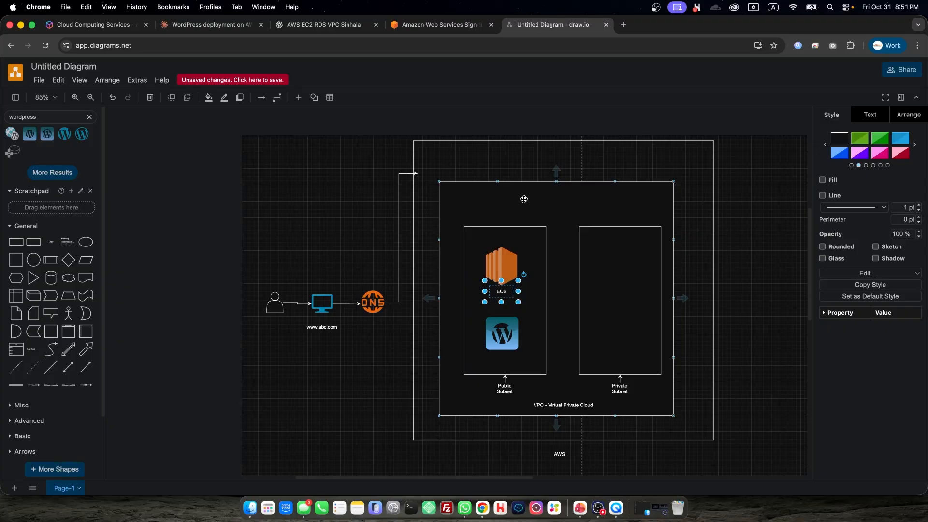
click(511, 258)
click(527, 208)
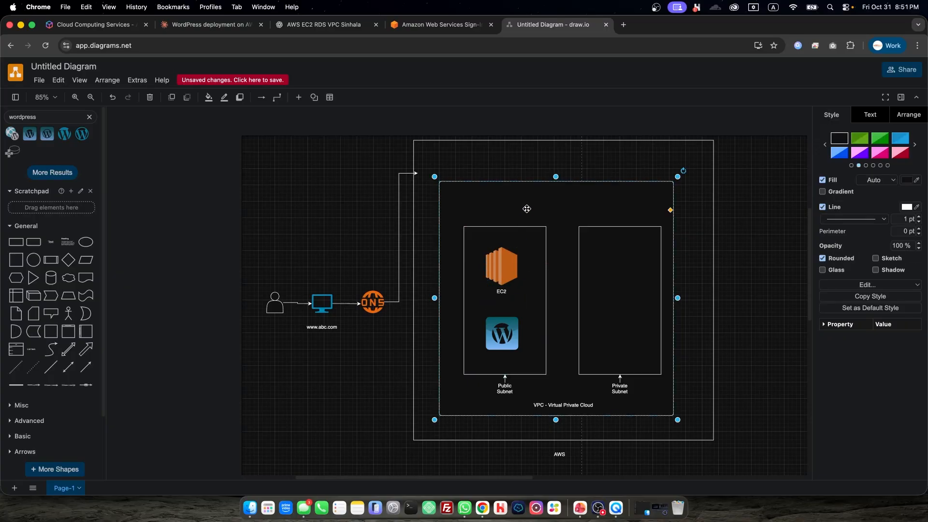
Step: Shrink the WordPress icon slightly, center it below the EC2 label and connect it upward to the label with an arrow
click(491, 334)
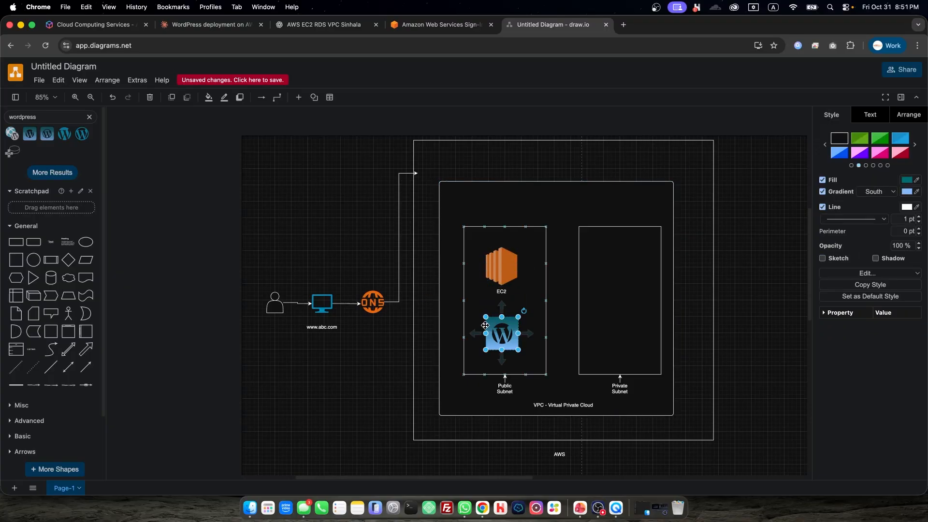
drag(486, 317, 502, 269)
click(537, 235)
drag(501, 339, 499, 333)
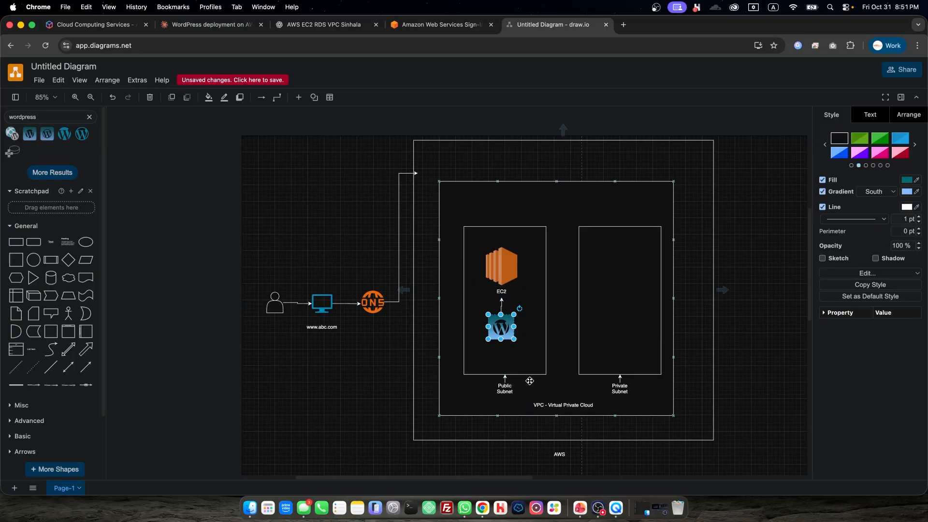
click(499, 276)
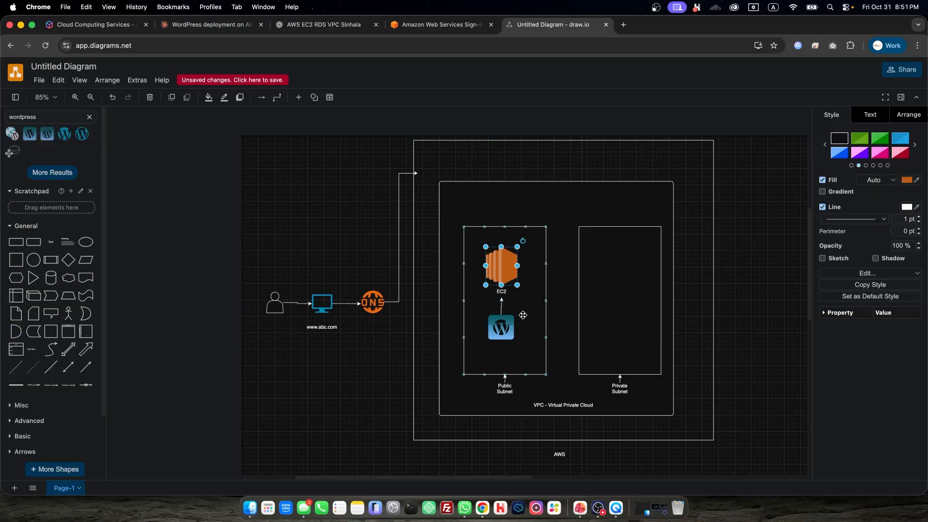
click(535, 352)
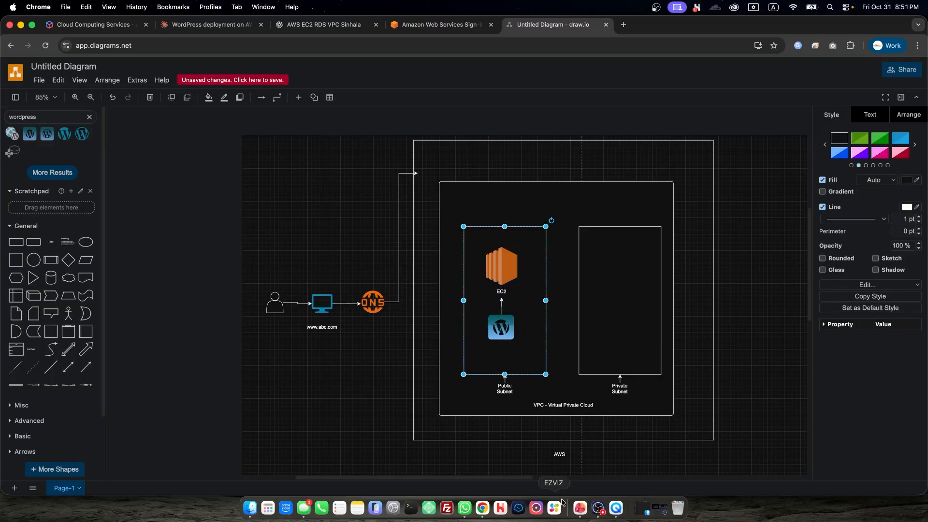
Step: Check the "Create VPC" slide in PowerPoint again and return to the diagram in Chrome
click(580, 507)
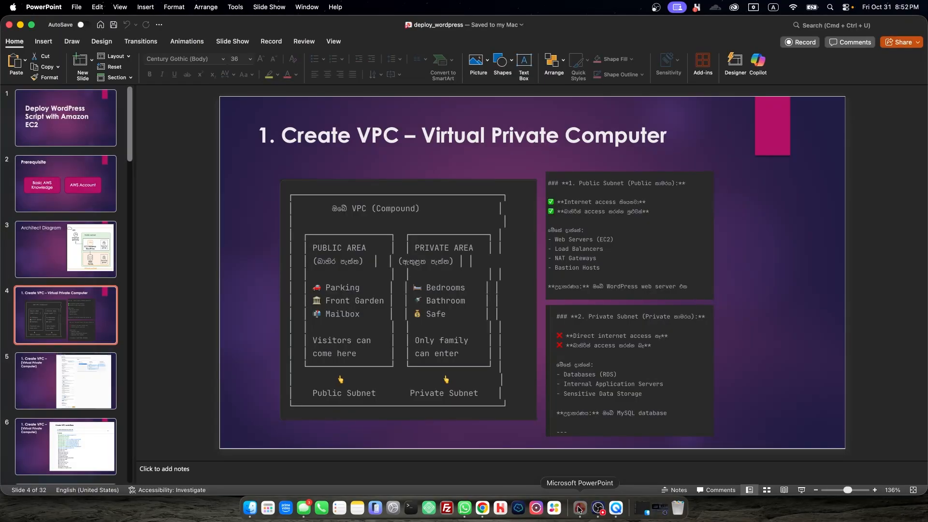
click(489, 513)
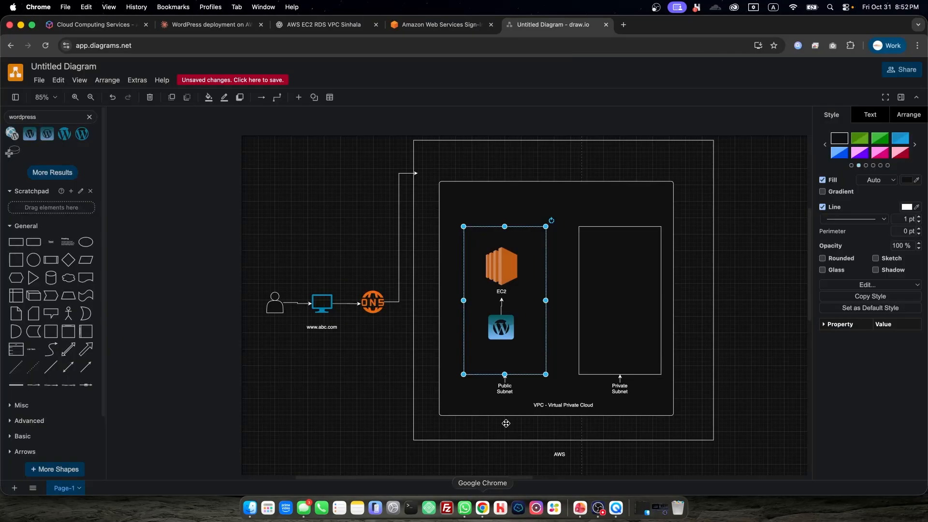
click(373, 369)
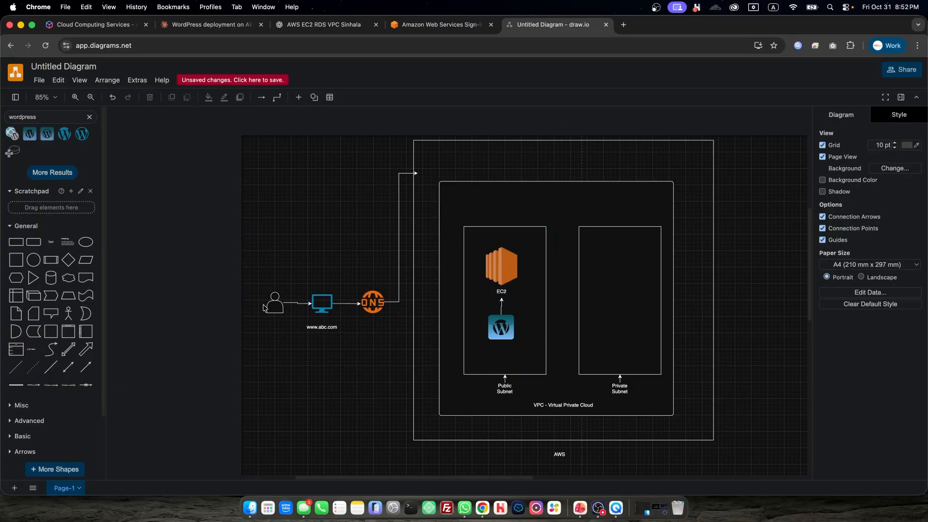
Step: Try rerouting the DNS connector so its arrowhead ends at the VPC rectangle's left edge
click(420, 145)
click(413, 173)
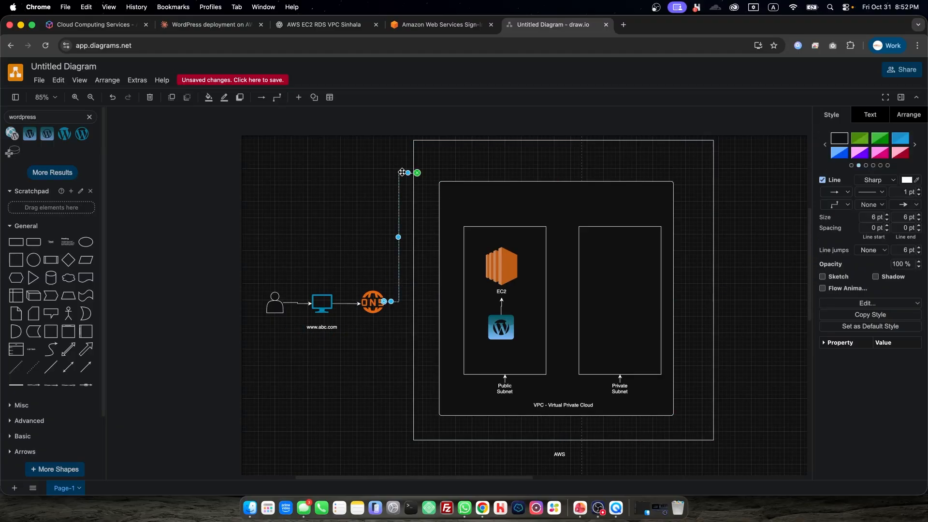
drag(417, 175, 444, 294)
click(436, 320)
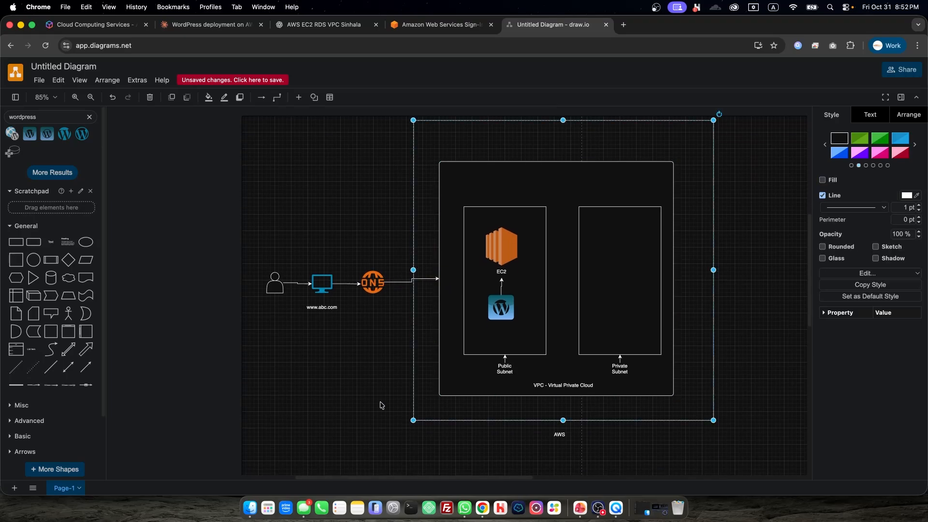
Step: Try extending the DNS connector from the VPC edge to the EC2 icon in the public subnet
click(424, 280)
drag(439, 279, 492, 247)
drag(442, 282, 444, 248)
click(330, 460)
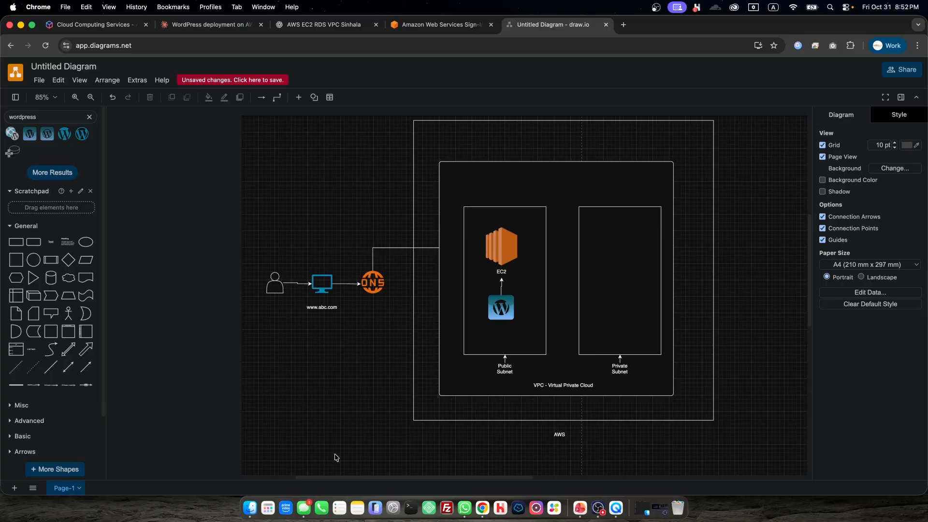
Step: Undo the DNS connector reroutes and end its arrow at the Public Subnet rectangle's left edge
key(super+z)
key(super+z)
key(super+z)
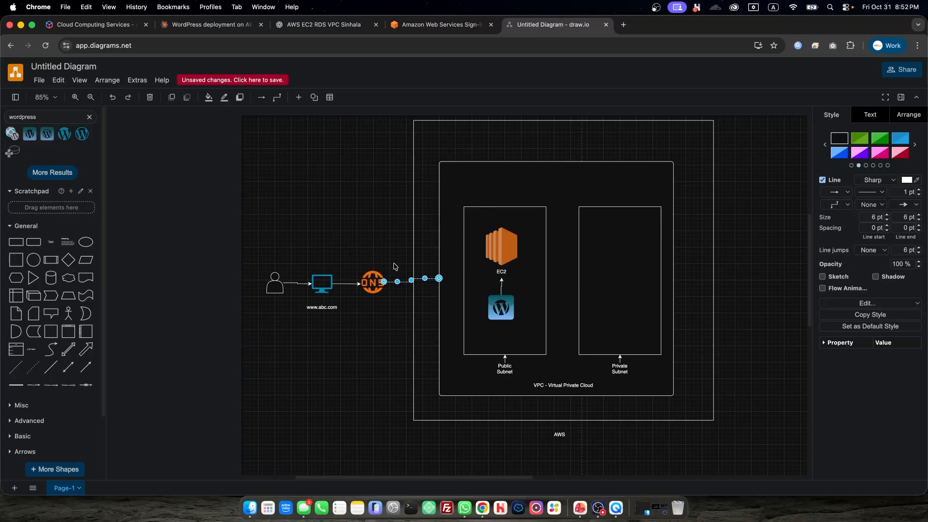
key(super+z)
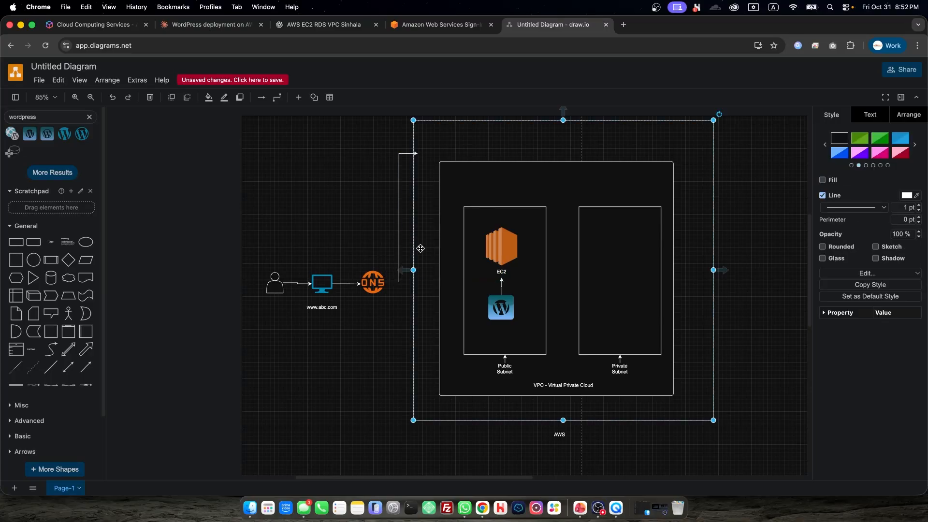
click(372, 411)
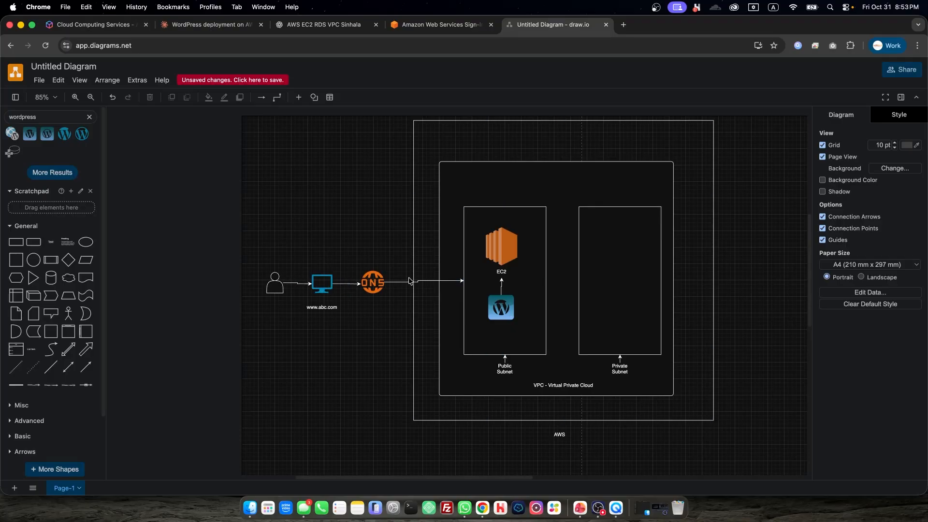
Step: Search the shape library for "RDS" and place the Amazon RDS icon in the upper part of the Private Subnet rectangle
click(472, 280)
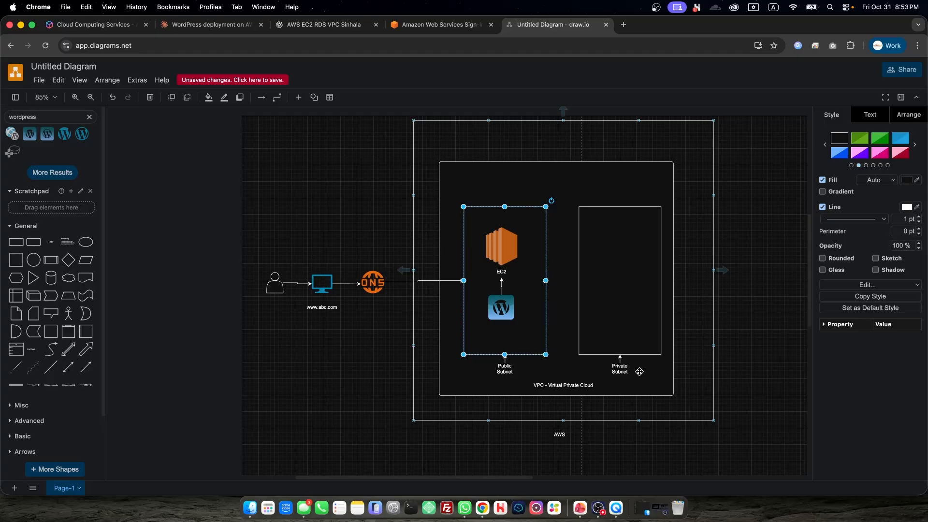
click(625, 339)
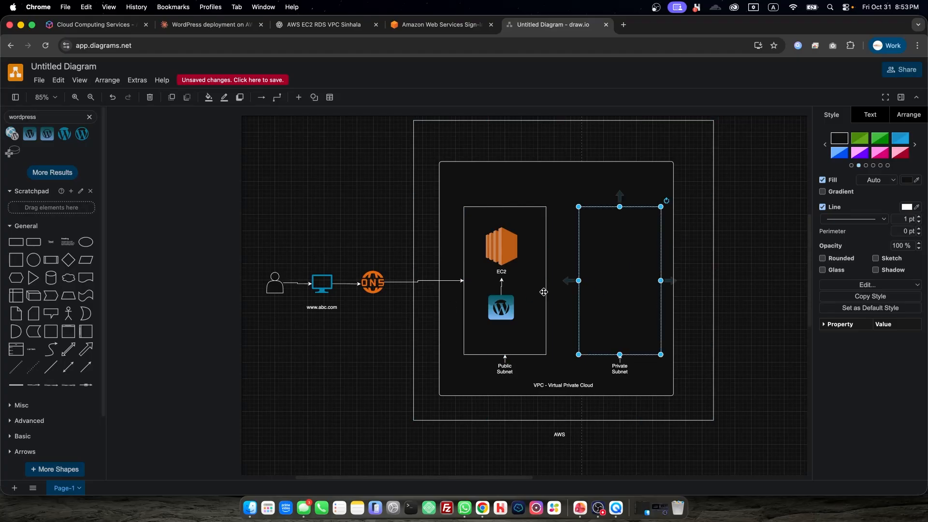
mouse_move(36, 264)
click(36, 117)
double_click(36, 117)
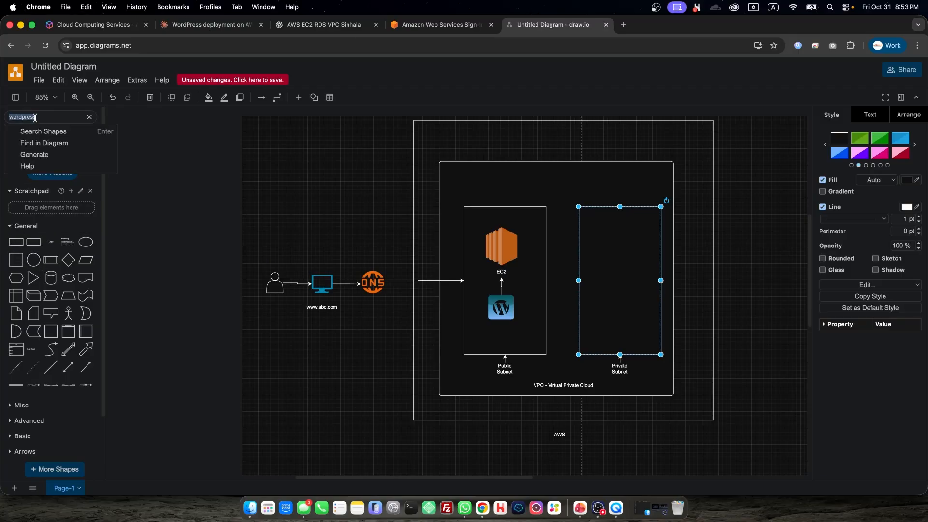
key(BackSpace)
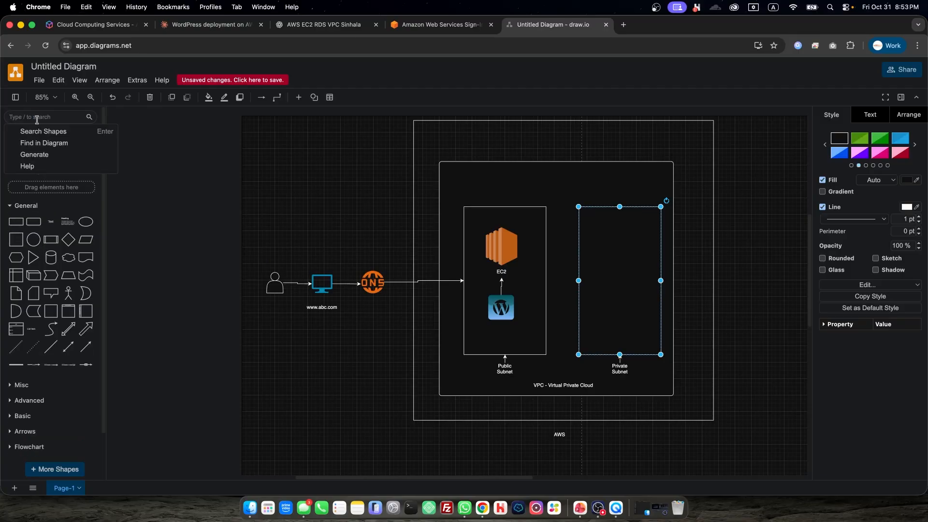
click(38, 131)
text(rds)
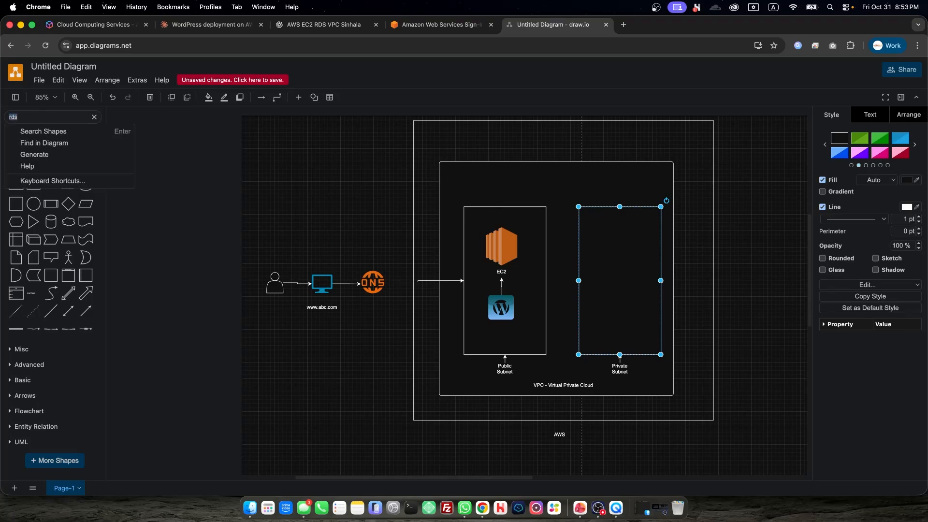
text(mysql)
key(super+a)
text(RDS)
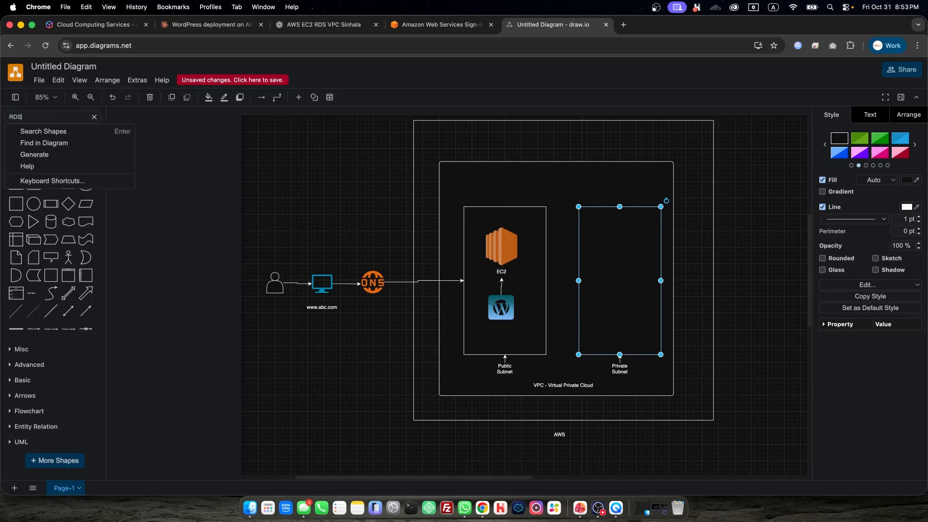
key(Return)
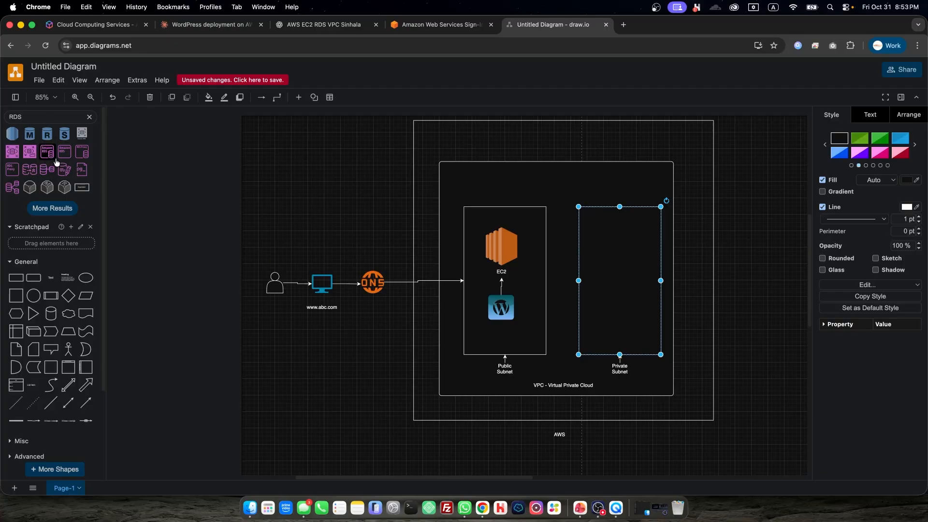
drag(64, 151, 605, 229)
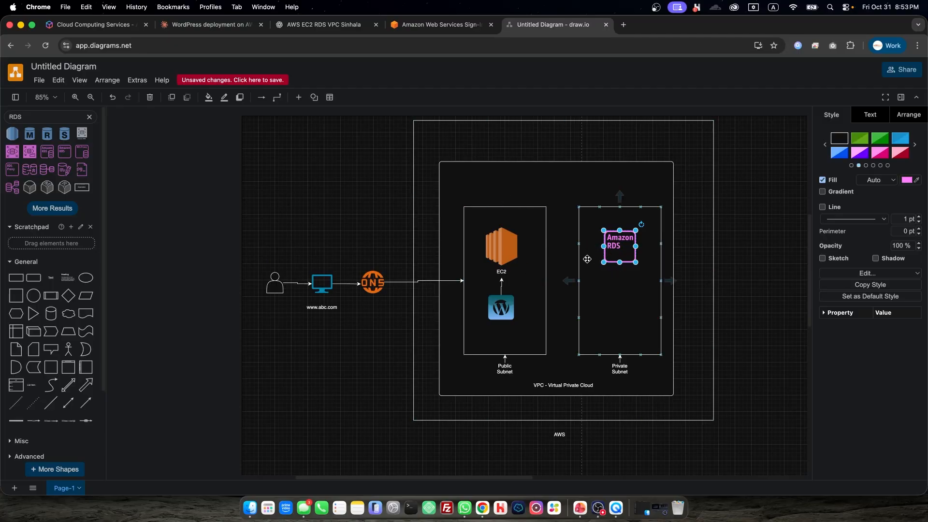
Step: Search Google for "AWS RDS" in a new browser tab
click(624, 25)
text(rds)
key(Return)
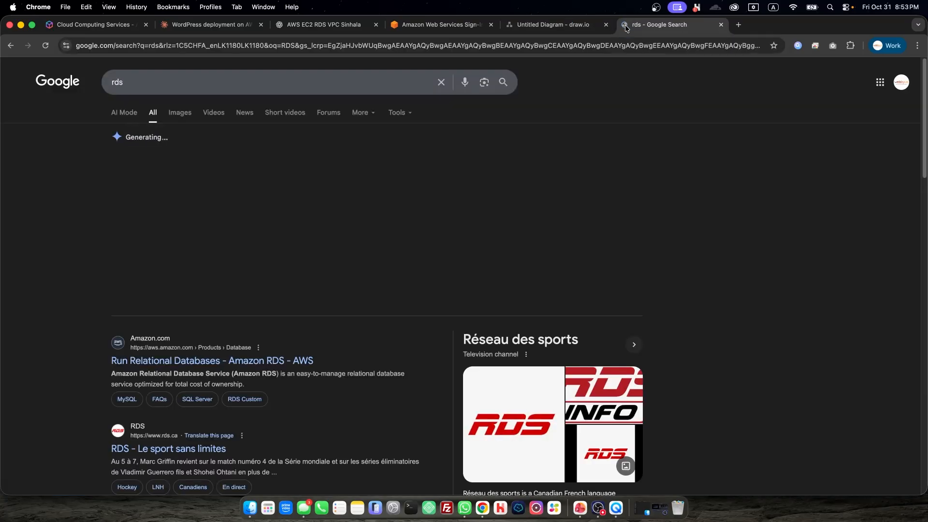
click(254, 83)
key(super+a)
text(AMAZON)
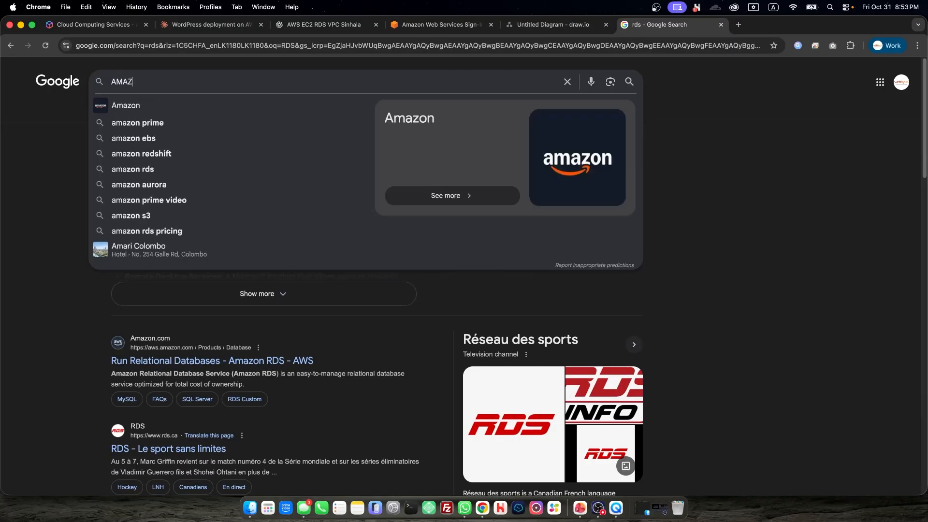
key(BackSpace)
key(BackSpace)
key(BackSpace)
key(BackSpace)
key(BackSpace)
key(BackSpace)
text(WS RDS)
key(Return)
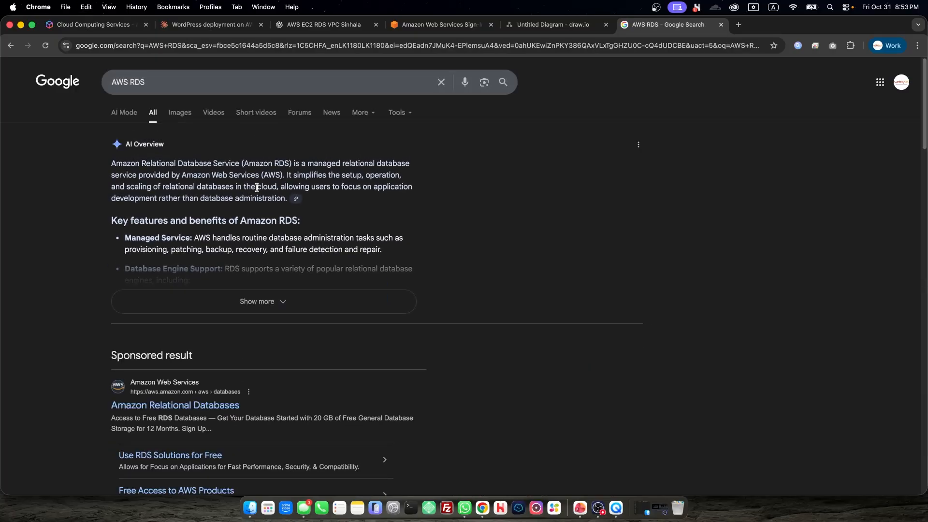
Step: Examine the Amazon Relational Database Service wording in the AI Overview and return to the diagram with nothing selected
drag(244, 164, 292, 163)
mouse_move(117, 164)
mouse_down()
mouse_move(234, 162)
mouse_move(113, 164)
mouse_up()
click(566, 29)
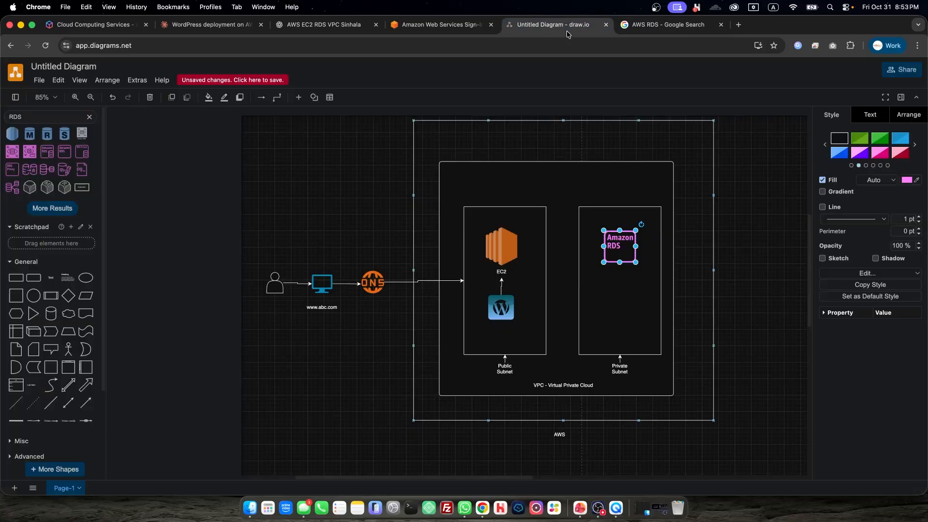
click(733, 240)
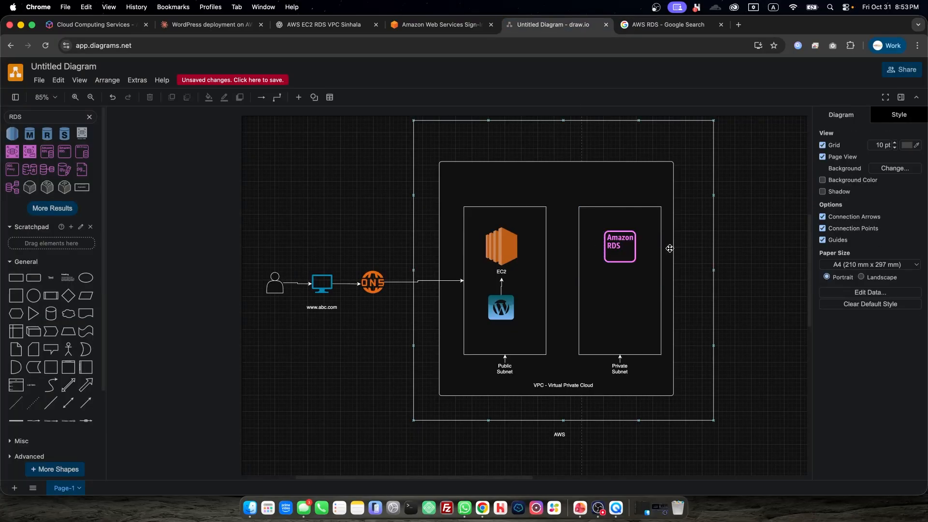
Step: Search the shape library for "mysql"
scroll(628, 257, right, 1)
click(622, 248)
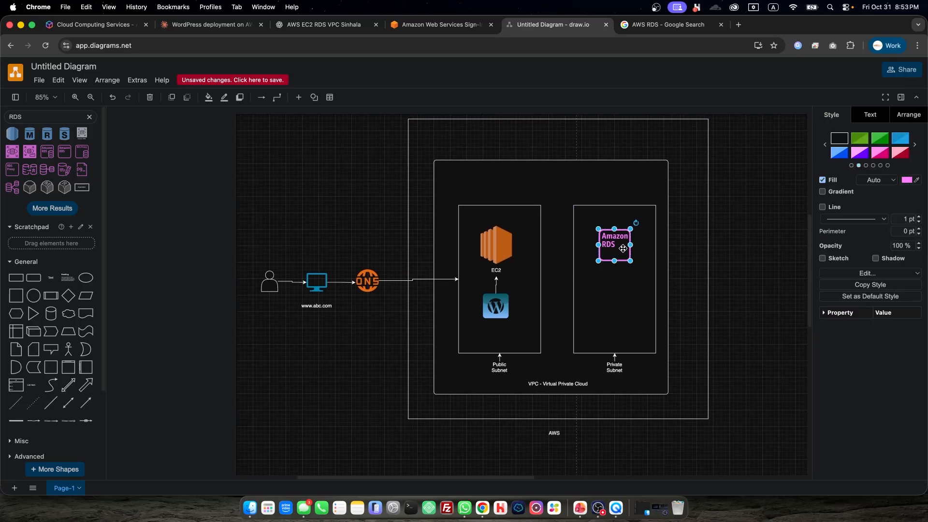
scroll(623, 248, down, 1)
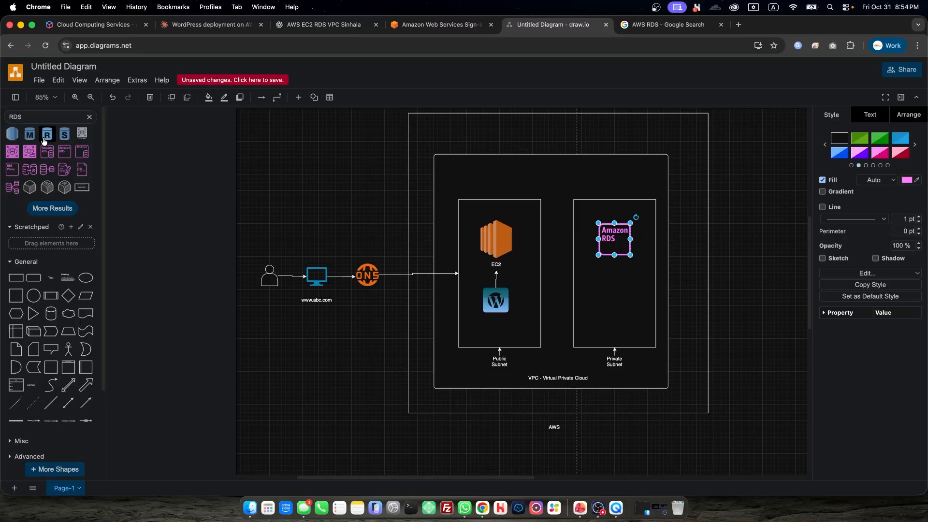
click(47, 117)
text(mysql)
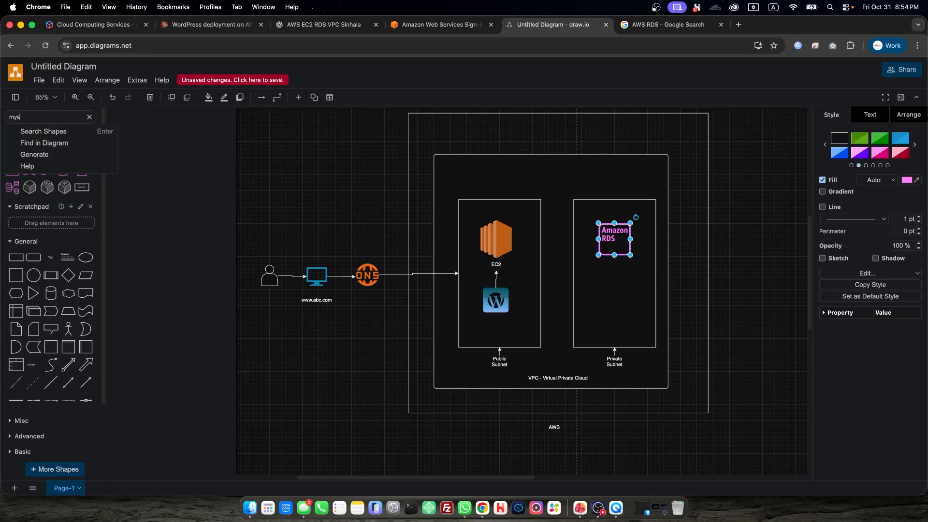
click(57, 131)
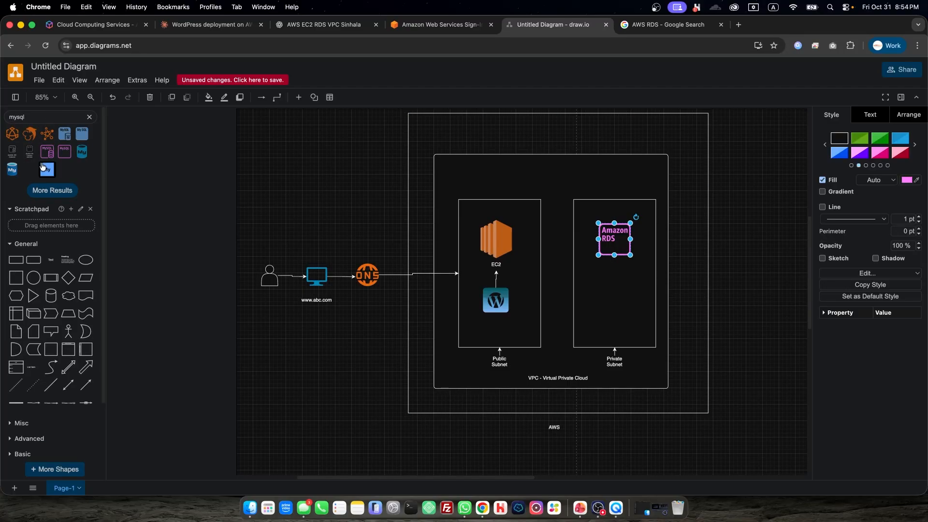
Step: Try placing the pink MySQL database icon beside the Amazon RDS icon in the private subnet
mouse_move(39, 169)
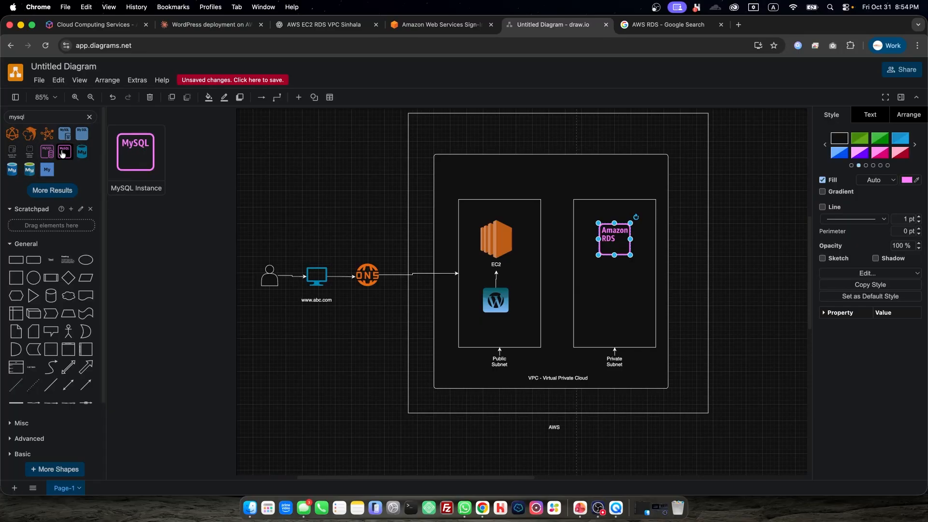
drag(47, 151, 568, 240)
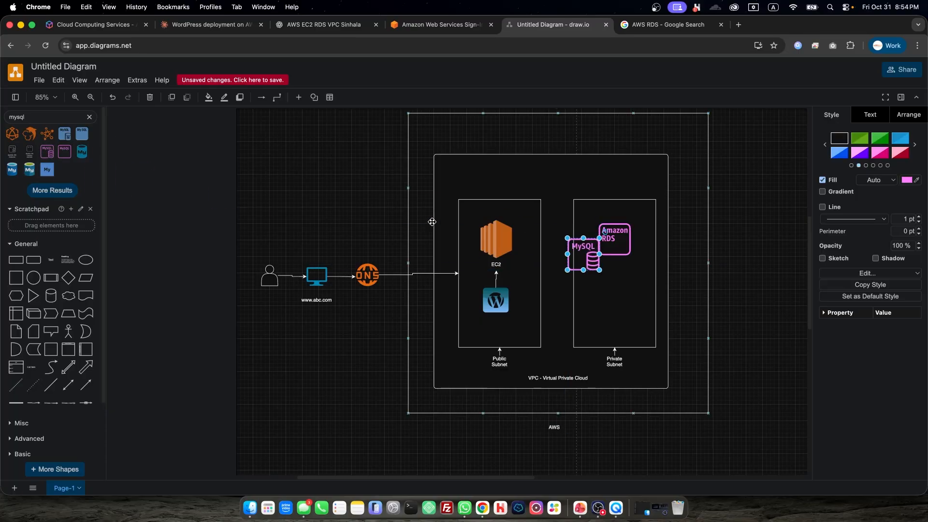
key(super+z)
Step: Place the blue My SQL icon below the Amazon RDS icon, connect it upward with an arrow, and align it underneath
mouse_move(34, 175)
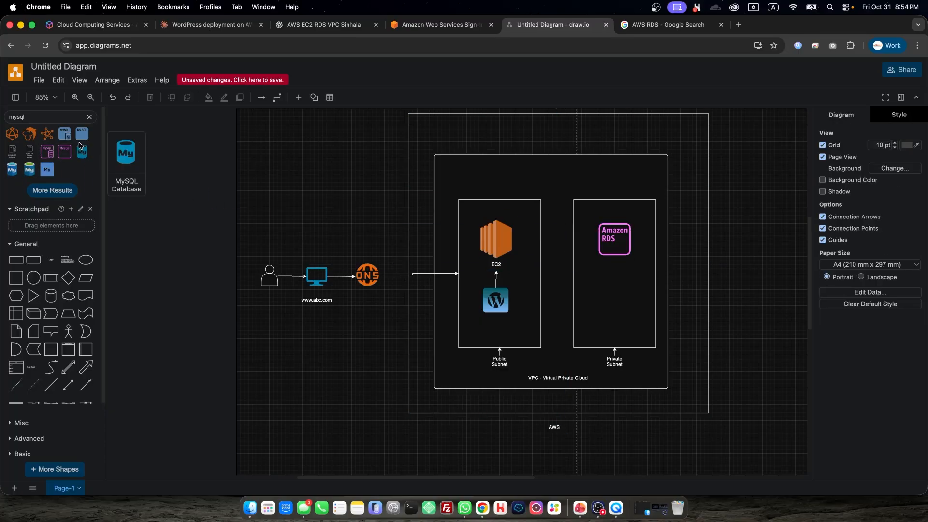
drag(83, 139, 614, 241)
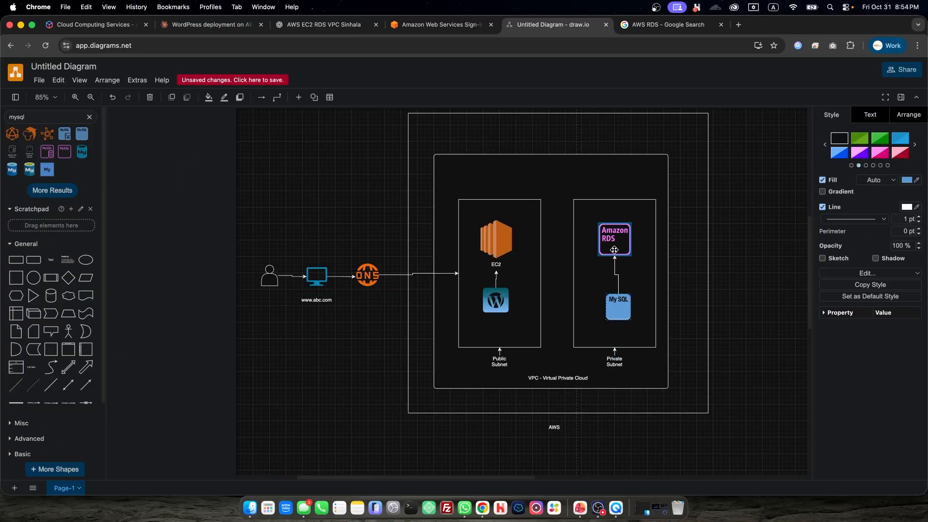
drag(613, 306, 612, 294)
click(576, 399)
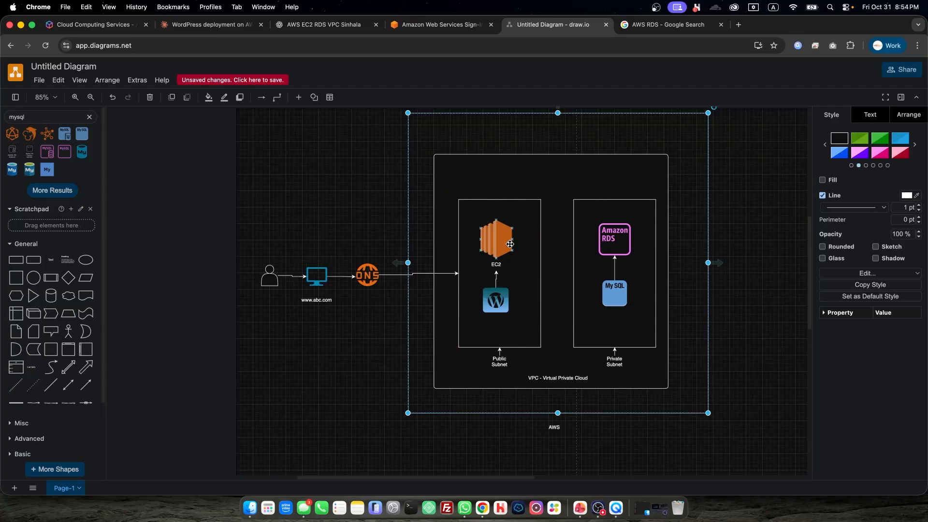
Step: Draw a straight arrow from the Public Subnet rectangle's right edge to the Private Subnet rectangle's left edge
click(404, 199)
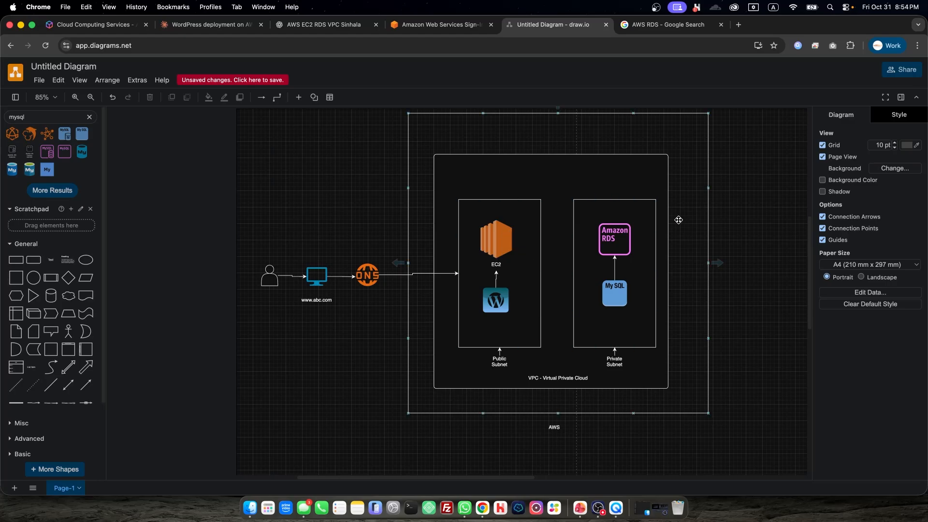
click(654, 207)
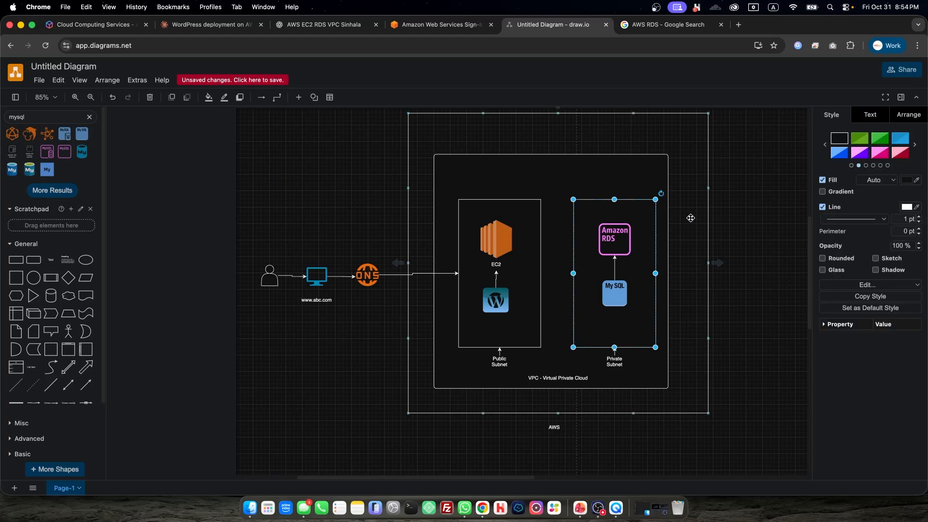
click(588, 221)
drag(550, 274, 574, 273)
key(super+z)
click(537, 276)
key(super+z)
click(535, 275)
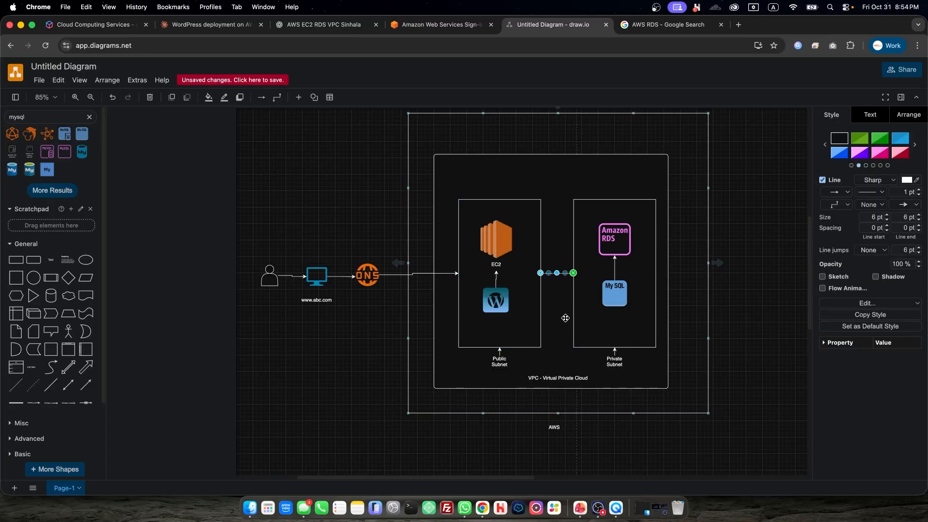
click(563, 295)
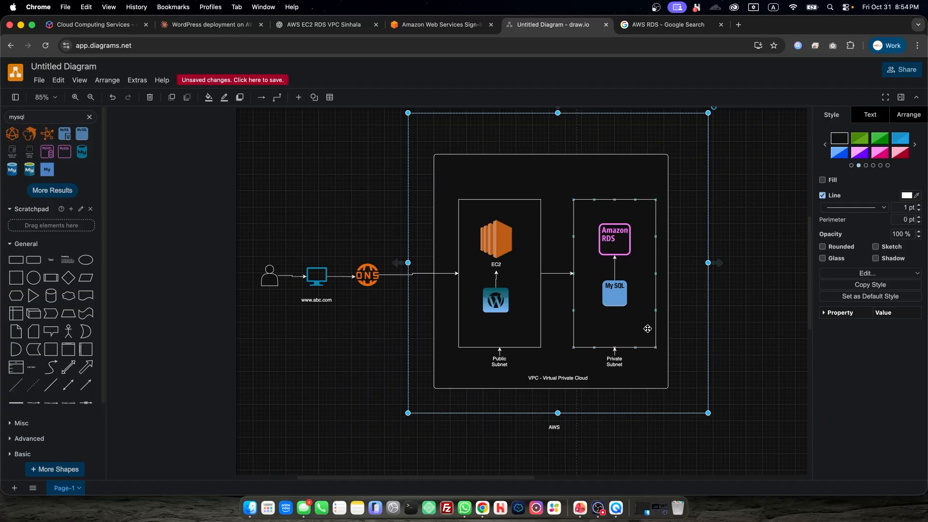
Step: Try bending the DNS-to-Public-Subnet connector upward toward the VPC rectangle's upper-left corner
click(418, 274)
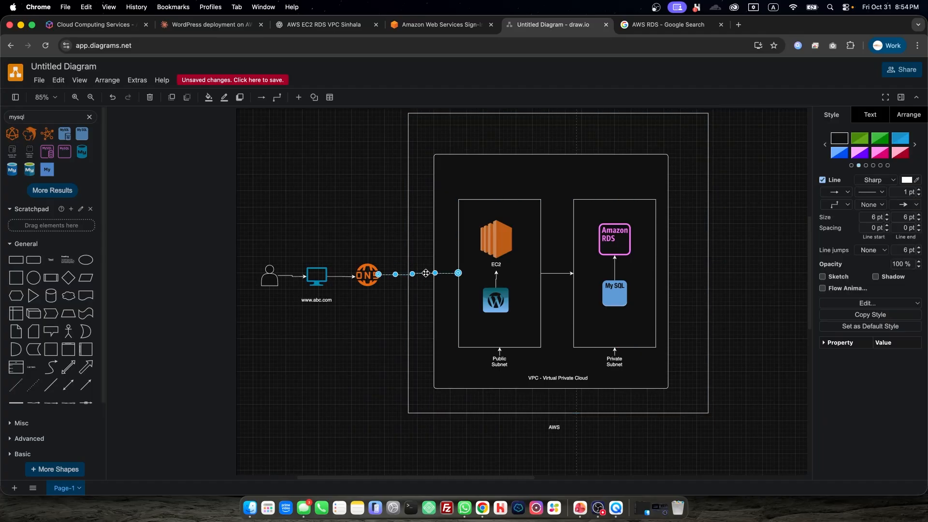
drag(412, 274, 437, 190)
key(super+z)
click(440, 300)
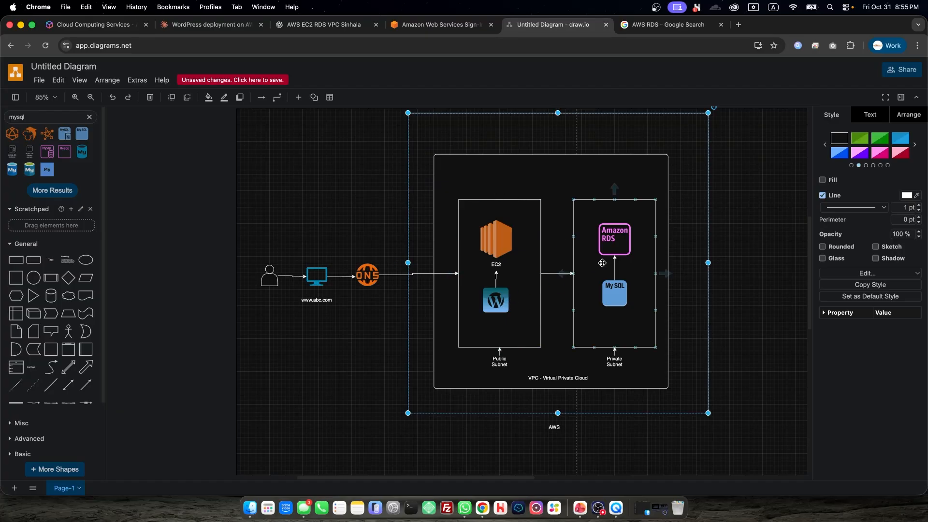
Step: Check the "Architect Diagram" slide in PowerPoint and return to the diagram in Chrome
click(621, 447)
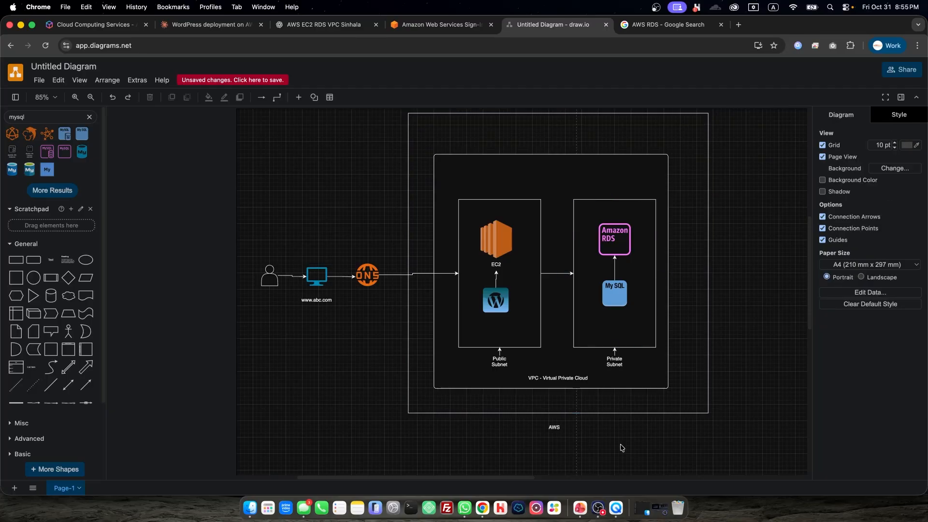
scroll(620, 447, up, 1)
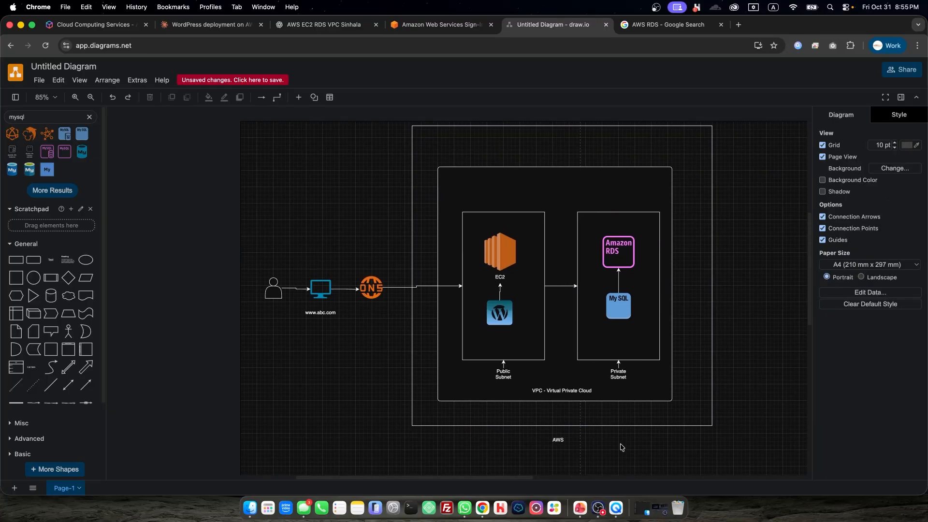
click(581, 508)
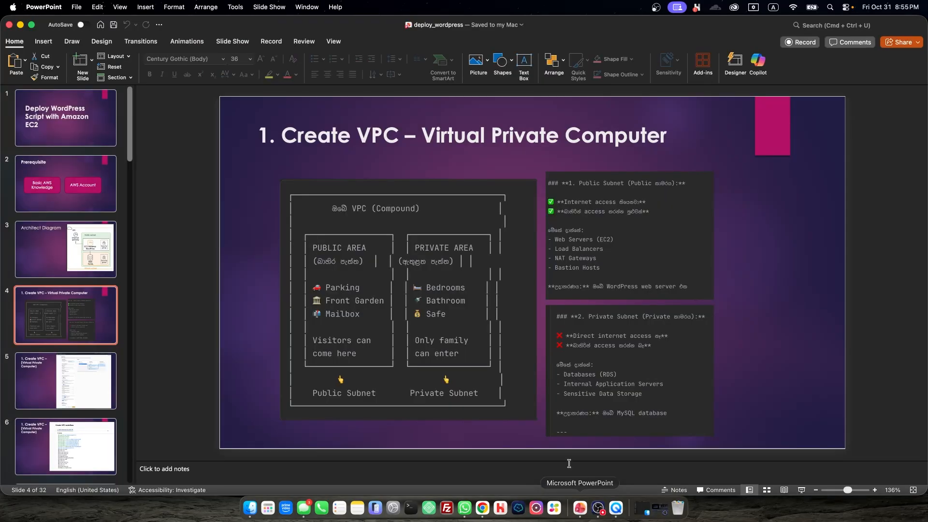
key(Up)
click(482, 508)
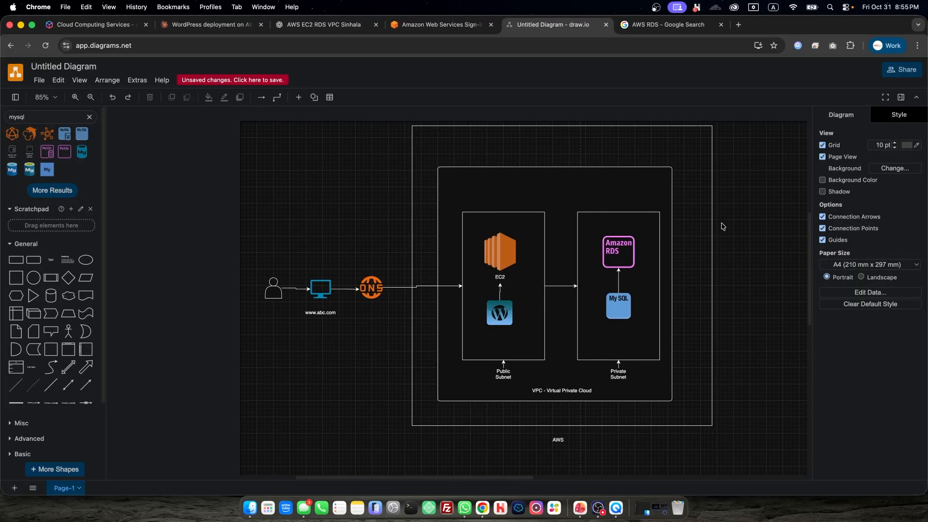
click(423, 327)
click(445, 287)
click(353, 251)
click(470, 241)
click(322, 226)
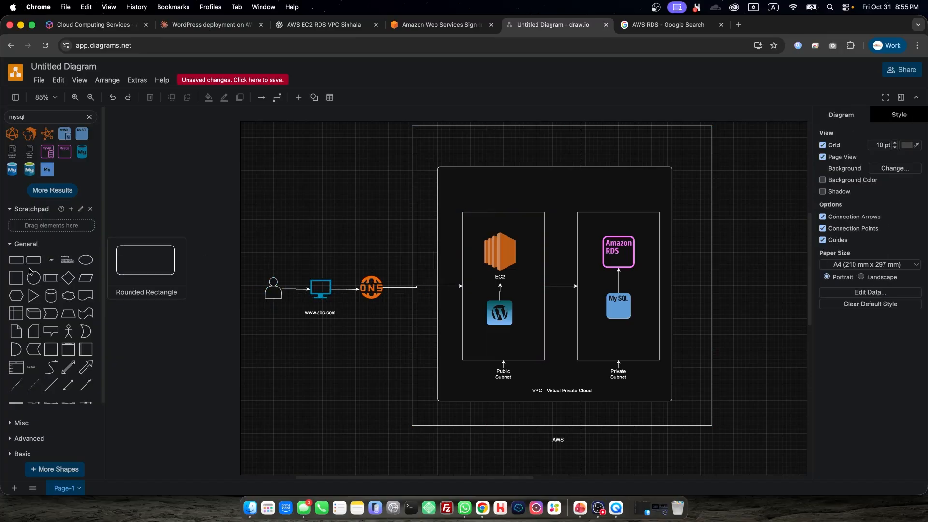
Step: Add a Document shape in the VPC rectangle's upper-left corner and label it "Security Group"
click(81, 299)
drag(442, 288, 454, 190)
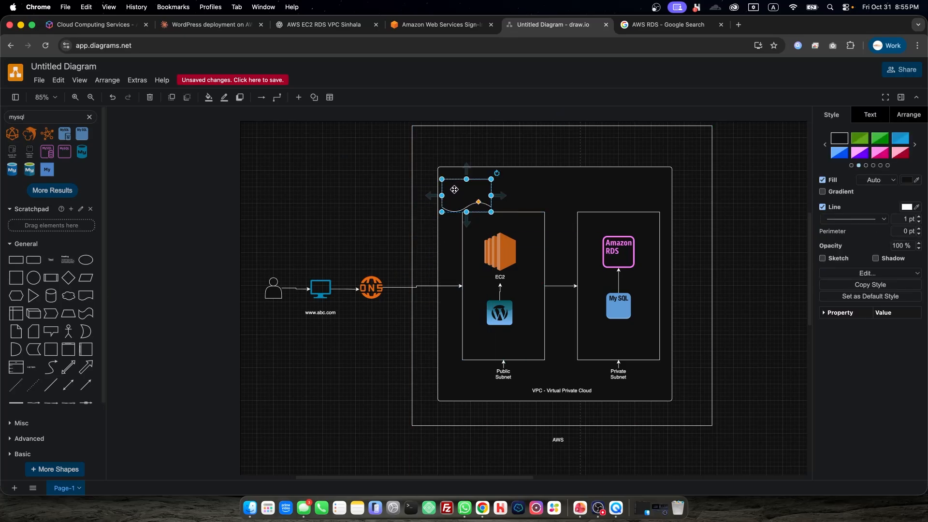
text(Security)
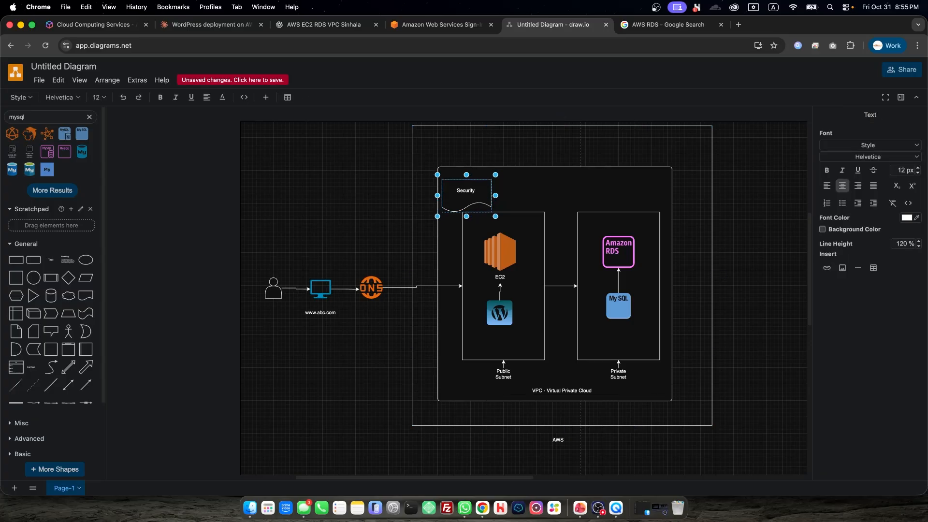
text(Group)
click(454, 190)
Step: Undo the stray connector and move the Security Group shape onto the Public Subnet rectangle's left edge, over the incoming arrow
drag(465, 196, 454, 265)
key(super+z)
key(super+z)
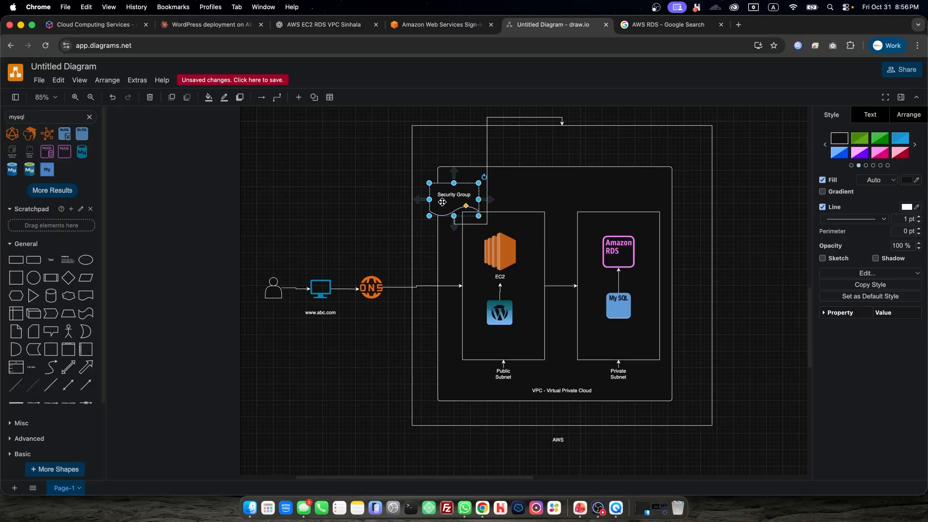
key(super+shift+z)
drag(339, 218, 466, 283)
Step: Try to reshape the DNS-to-Public-Subnet connector just before the Security Group shape
mouse_move(431, 290)
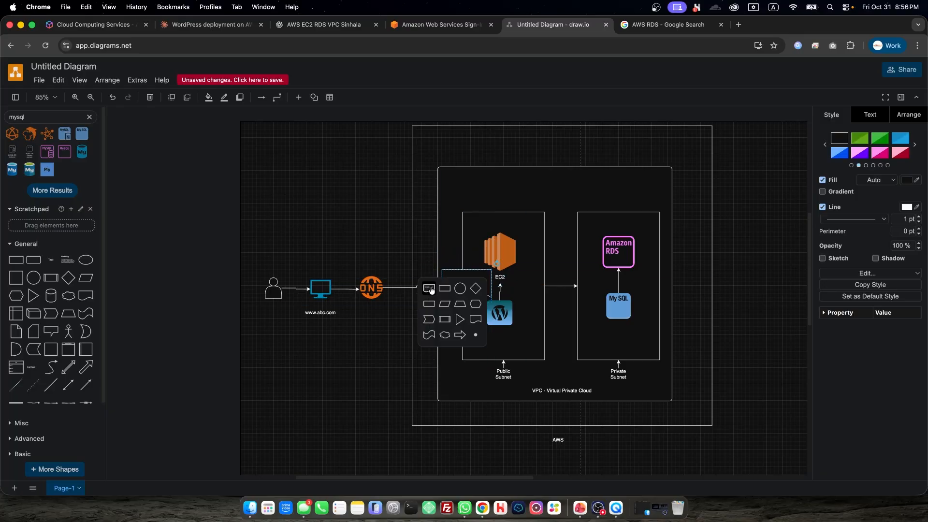
click(387, 278)
click(420, 286)
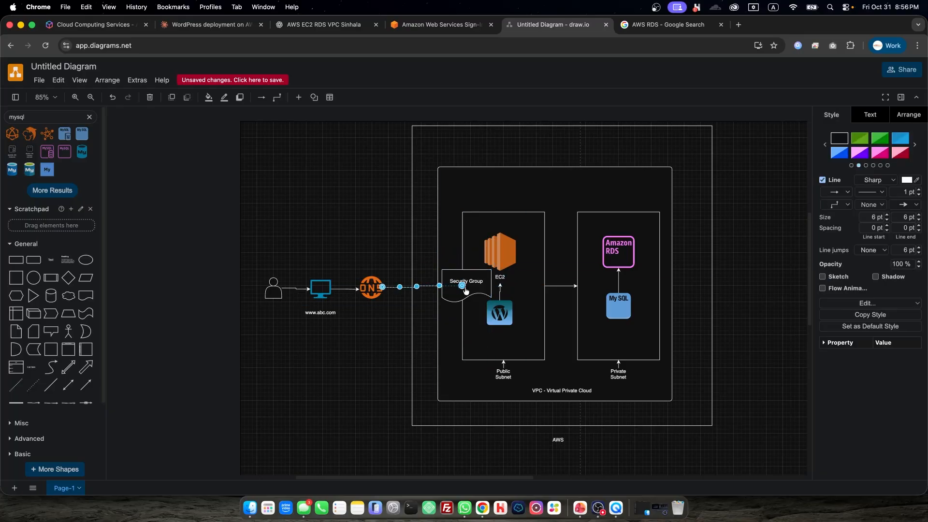
drag(439, 286, 411, 286)
Step: Shrink the Security Group shape, set it just above the incoming arrow, and place a copy on the Private Subnet rectangle's left edge
drag(469, 280, 568, 254)
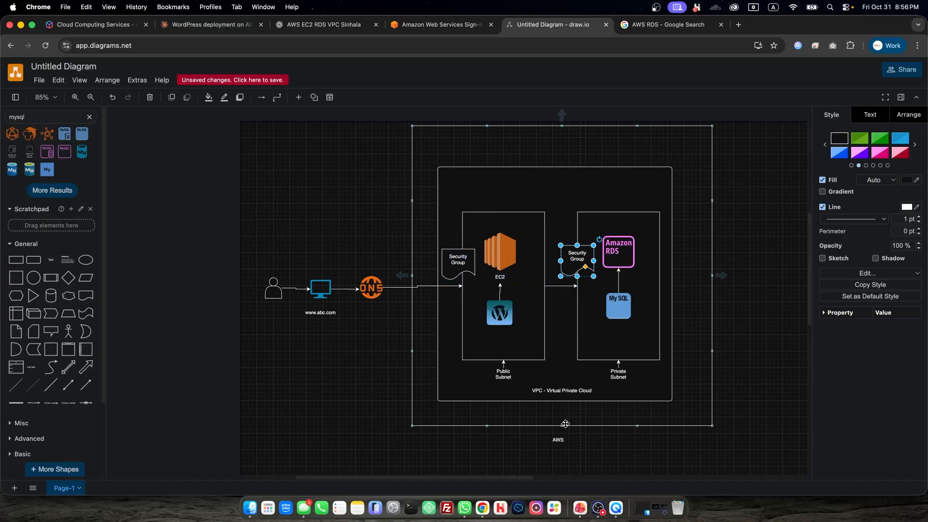
click(611, 421)
click(724, 242)
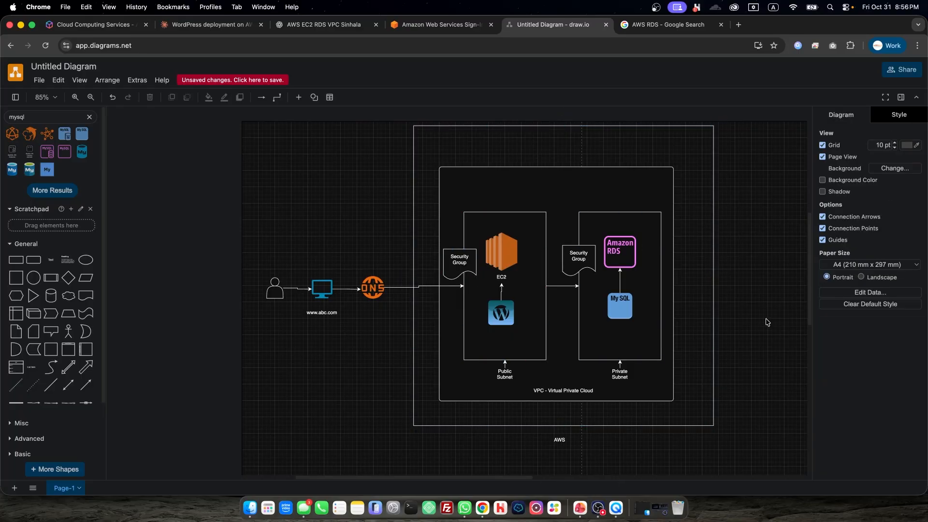
click(559, 440)
double_click(561, 440)
click(602, 439)
scroll(600, 444, left, 2)
scroll(584, 431, right, 2)
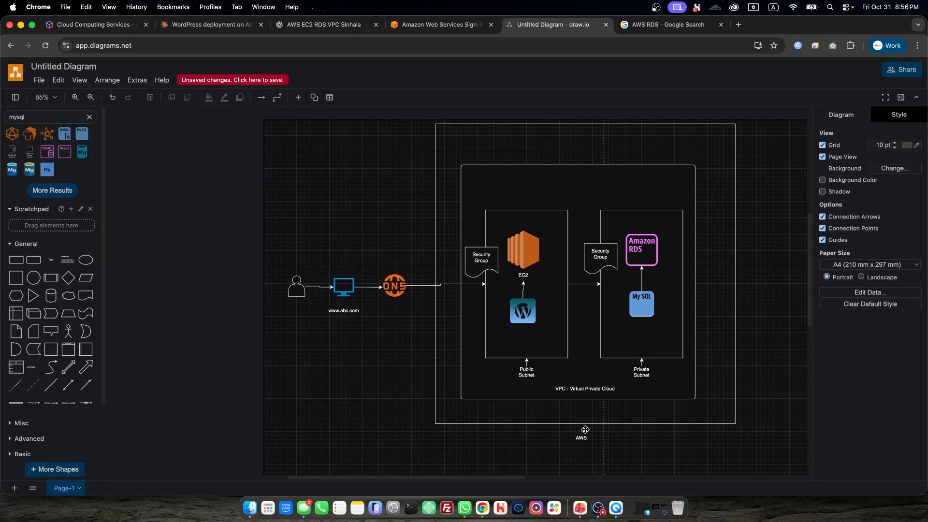
scroll(585, 432, up, 1)
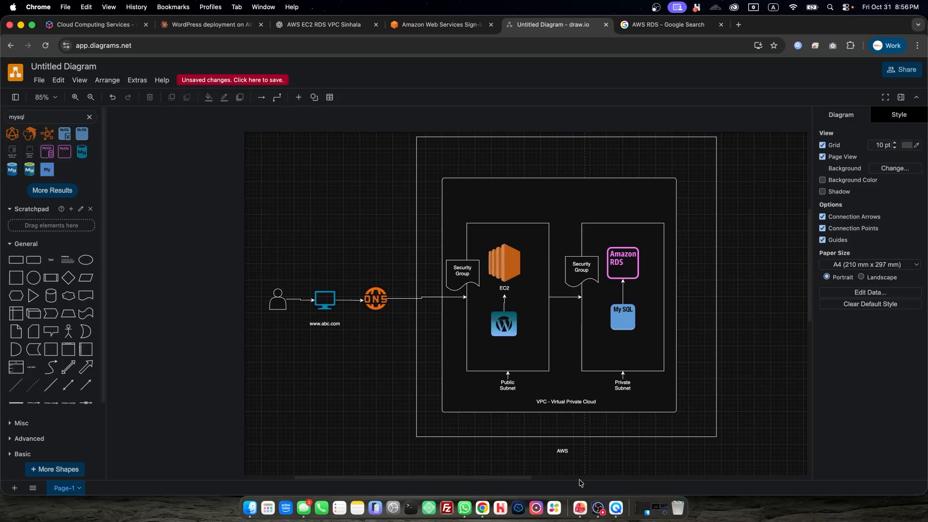
Step: Compare the drawing with the "Architect Diagram" slide in PowerPoint and return to the diagram in Chrome
click(581, 508)
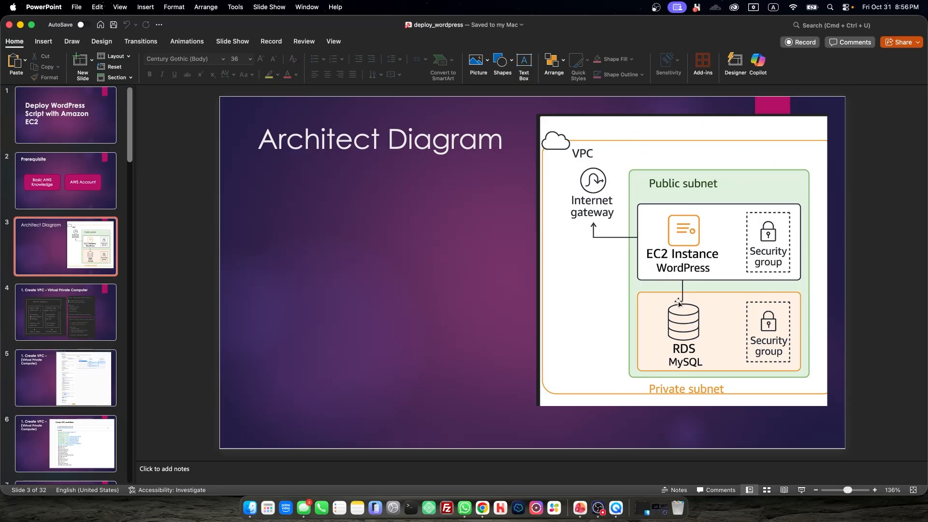
click(696, 262)
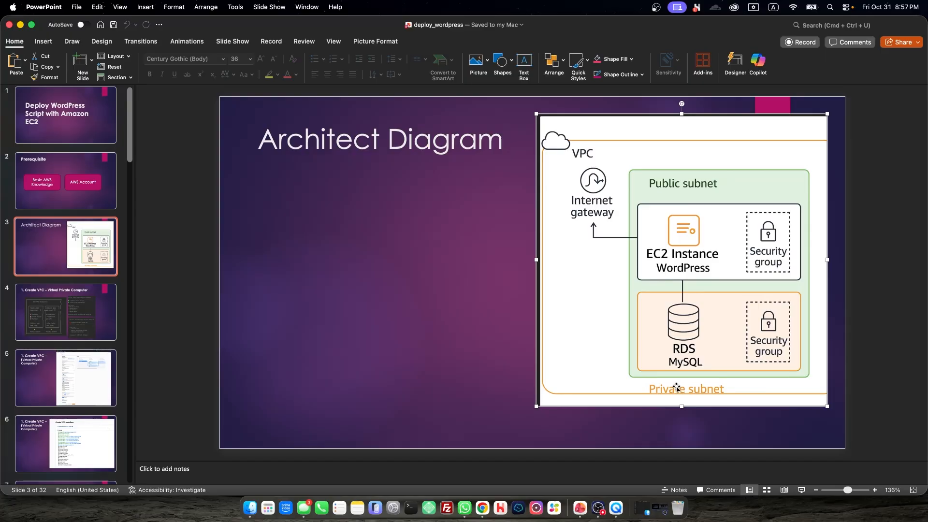
click(482, 508)
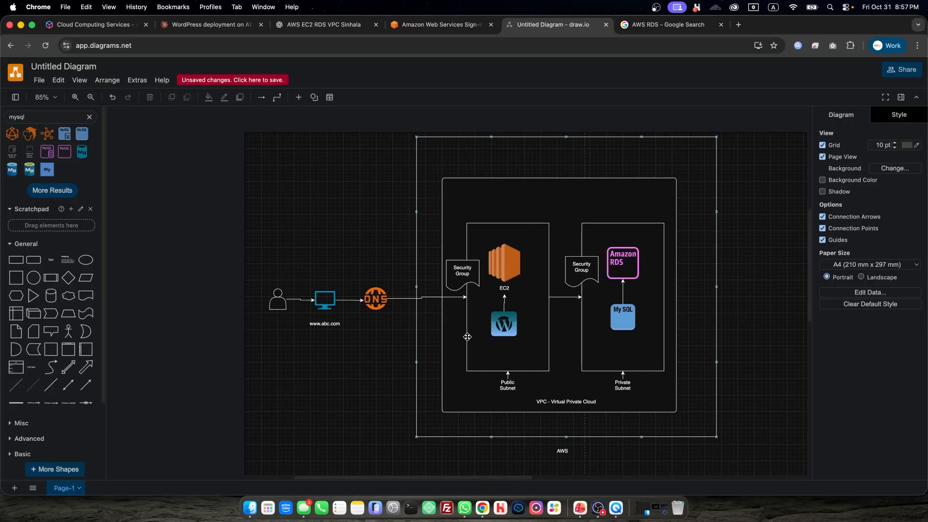
click(580, 508)
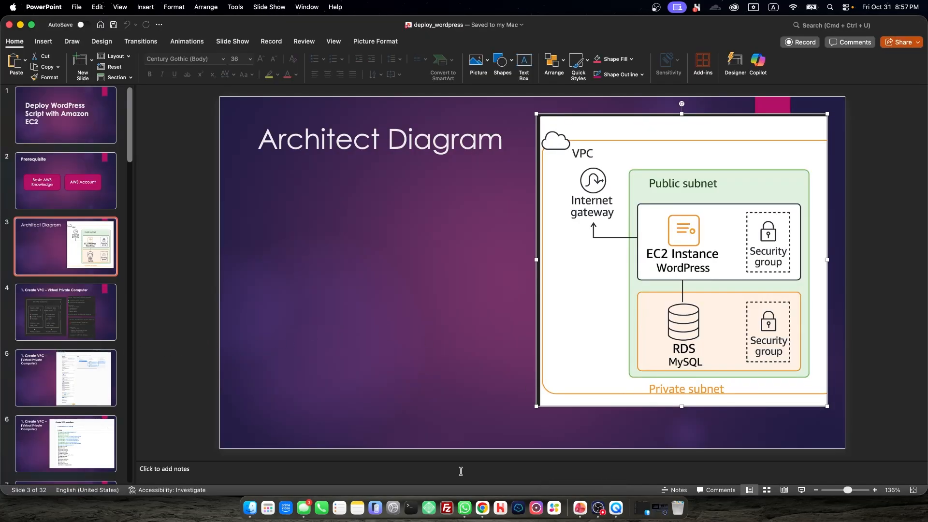
click(481, 508)
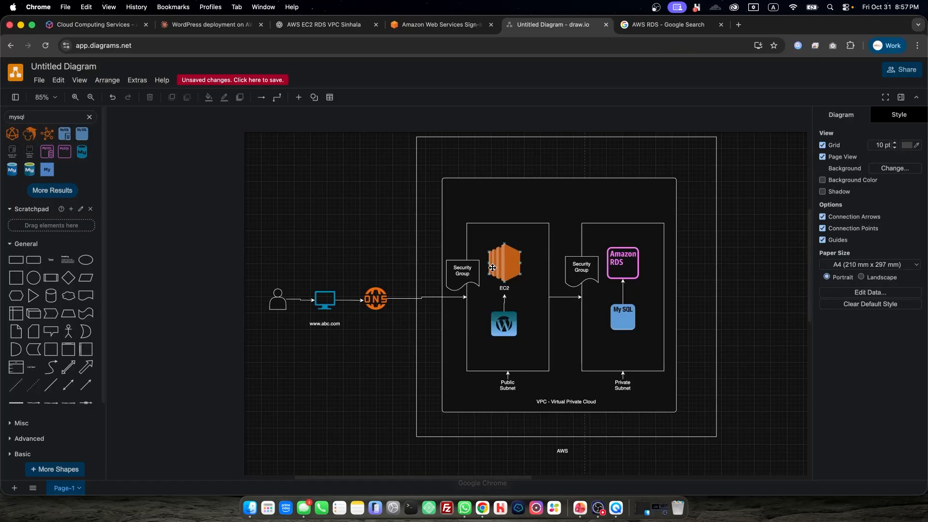
Step: Shrink the outer AWS rectangle by bringing its top and right edges closer to the VPC rectangle
click(553, 136)
drag(560, 137, 554, 161)
click(646, 141)
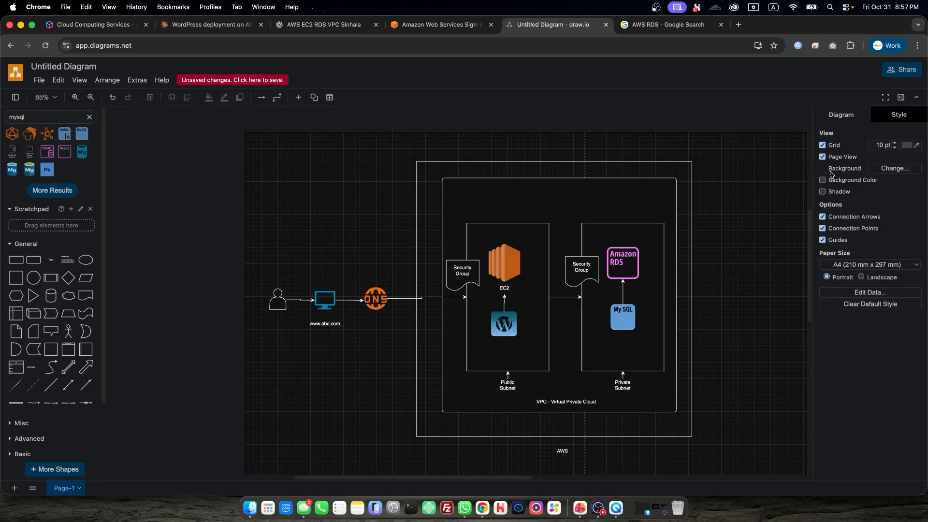